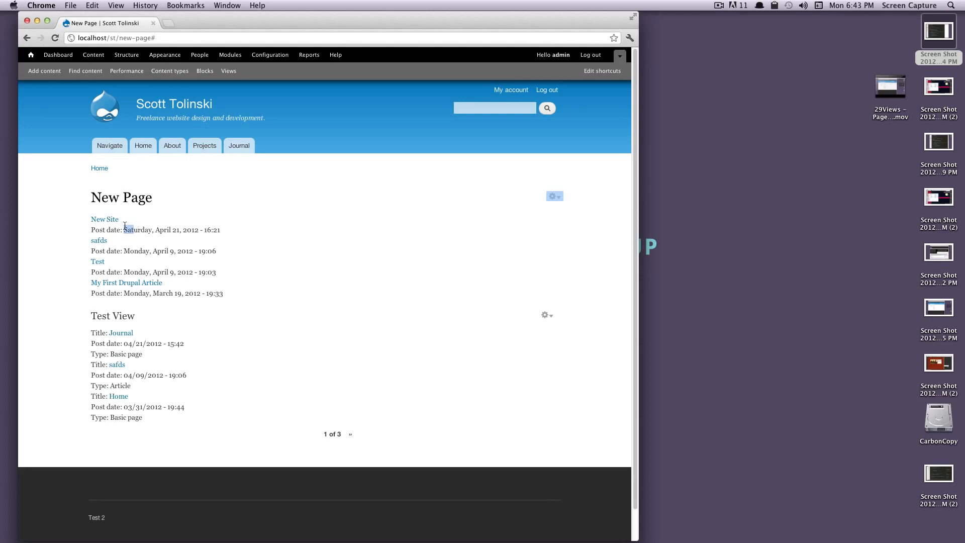
Step: Open the New Page view's Post date field settings, review the available date formats, and close them without changes
left_click_drag(131, 232, 195, 230)
left_click(554, 196)
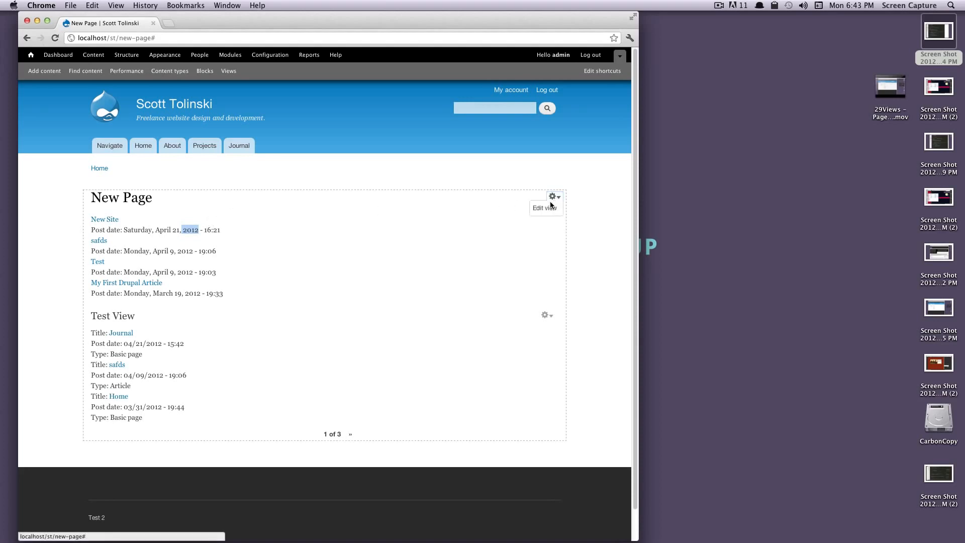
left_click(542, 209)
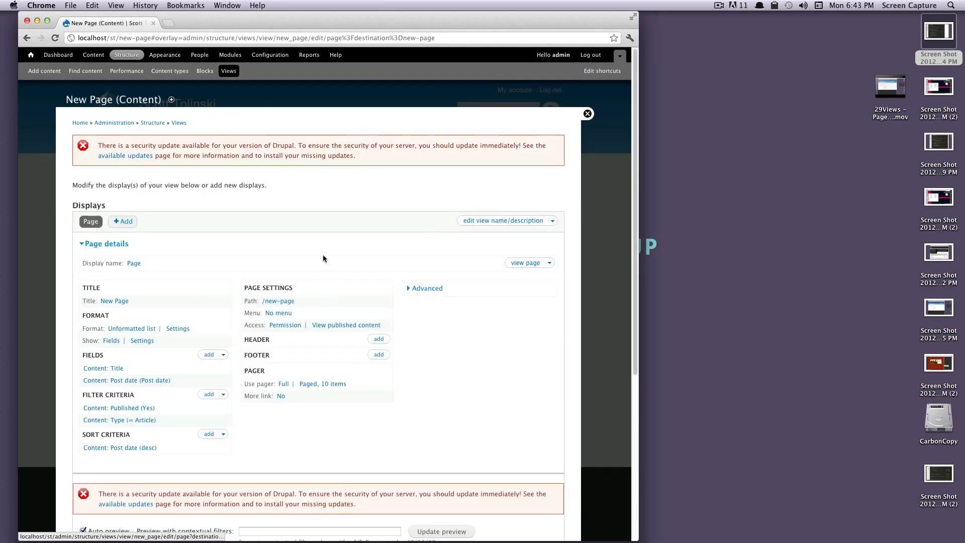
scroll(258, 288, "down", 2)
left_click(157, 343)
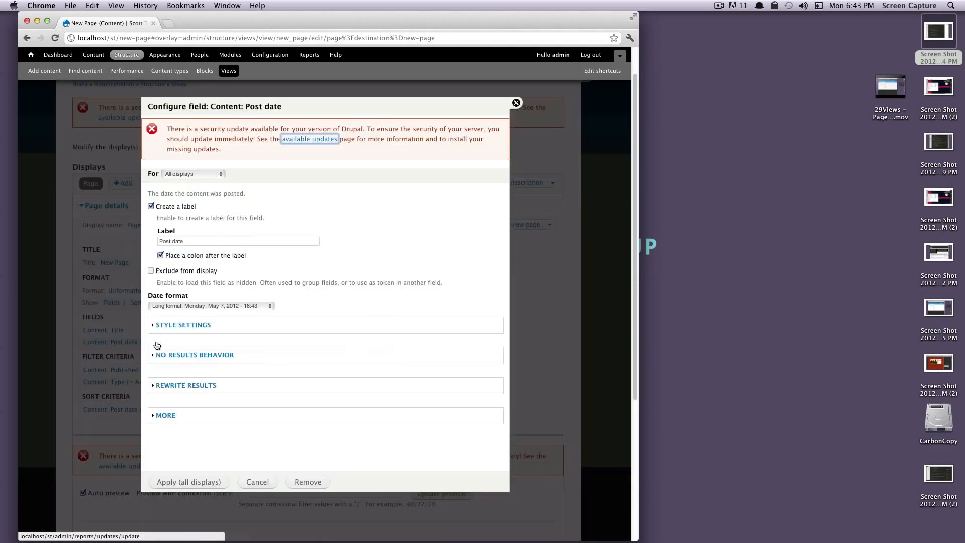
left_click(197, 304)
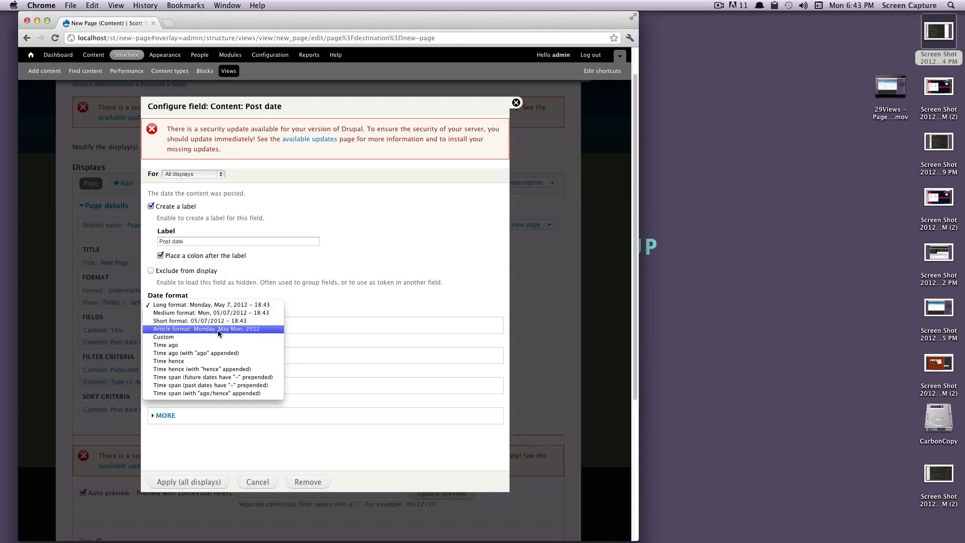
left_click(321, 309)
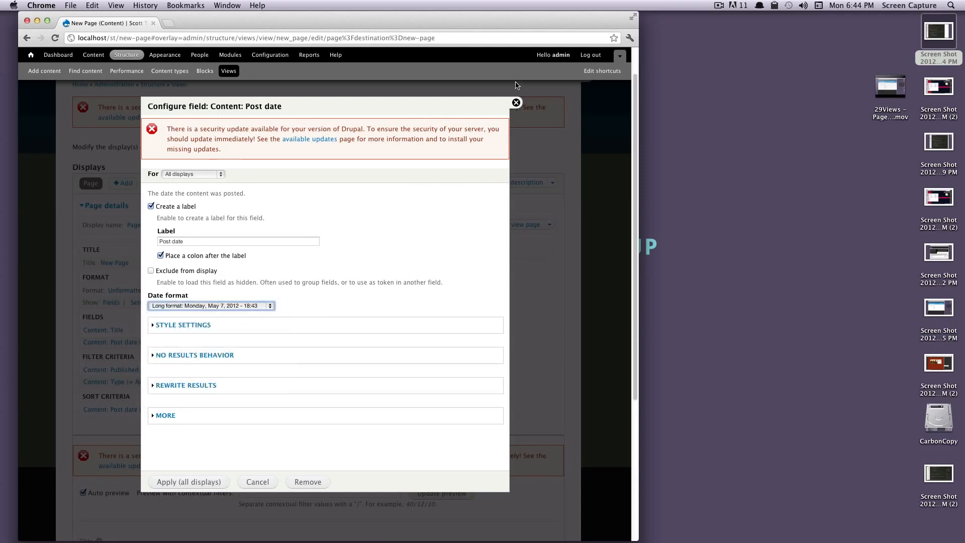
left_click(516, 102)
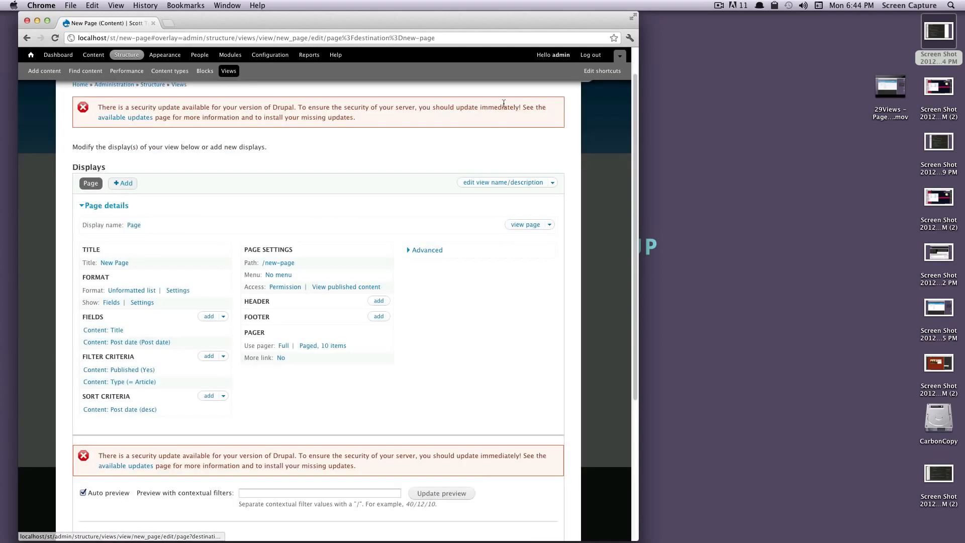
Step: Open the site's regional Date and time configuration and review the listed date types
left_click(263, 56)
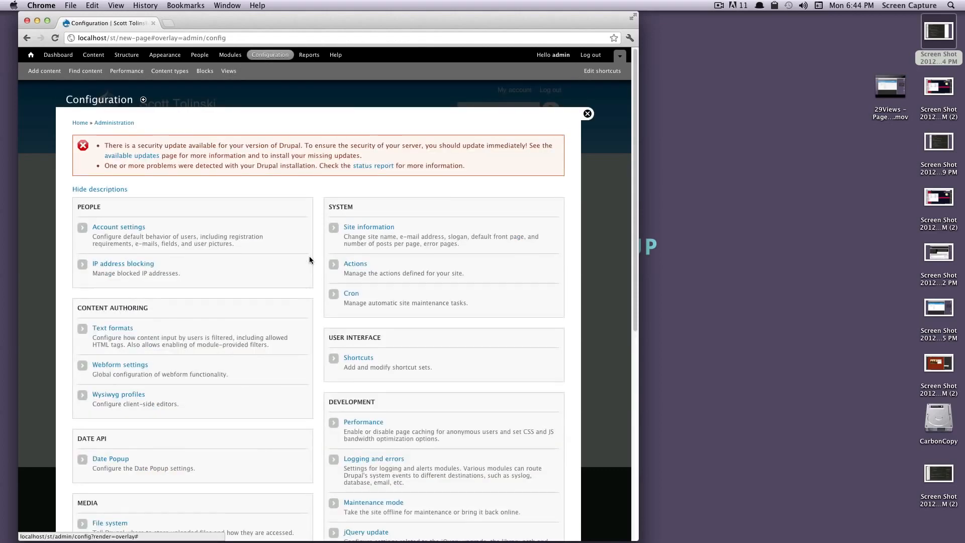
scroll(309, 259, "down", 10)
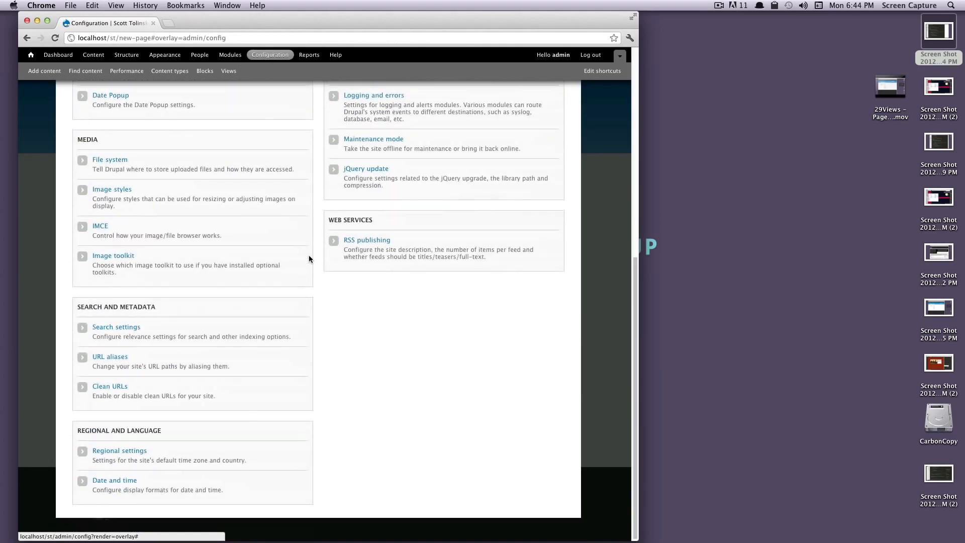
left_click(114, 481)
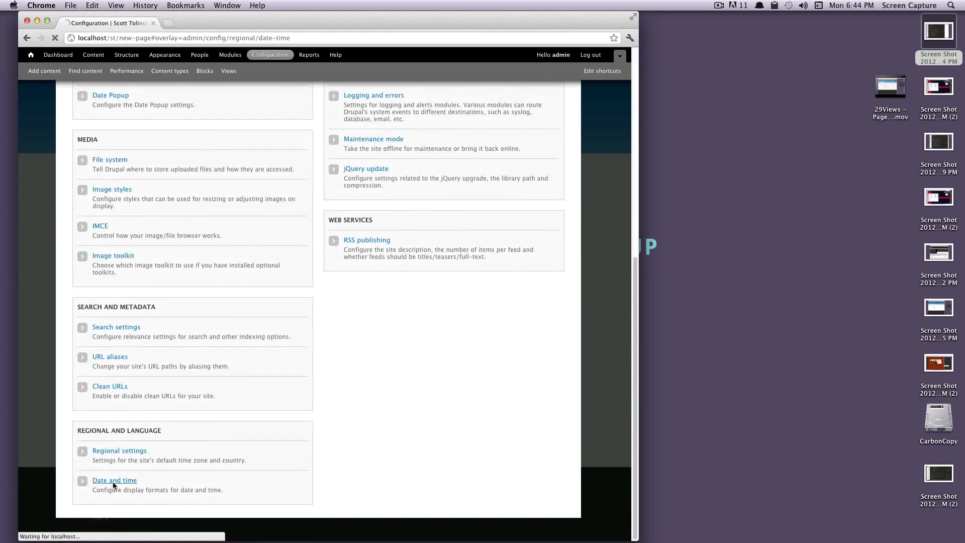
left_click_drag(117, 206, 77, 203)
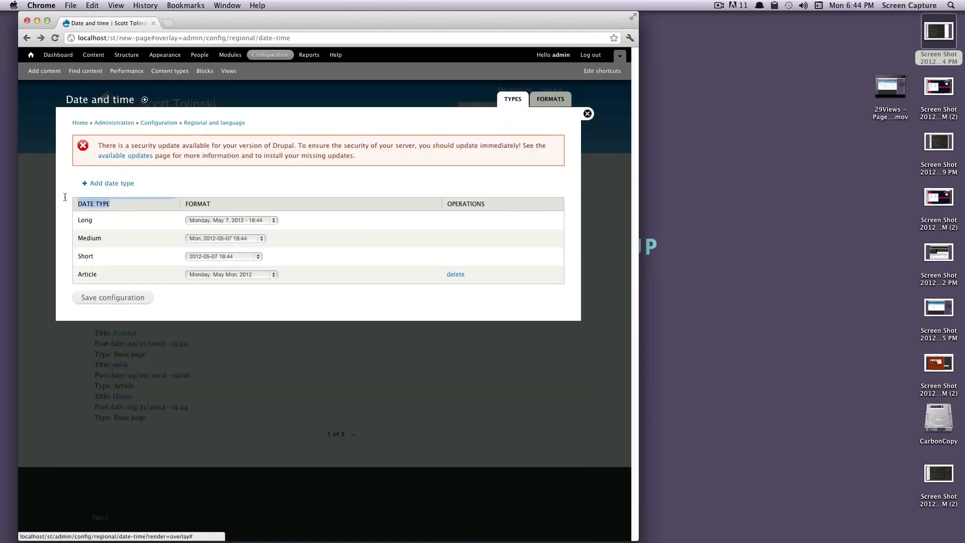
left_click(78, 216)
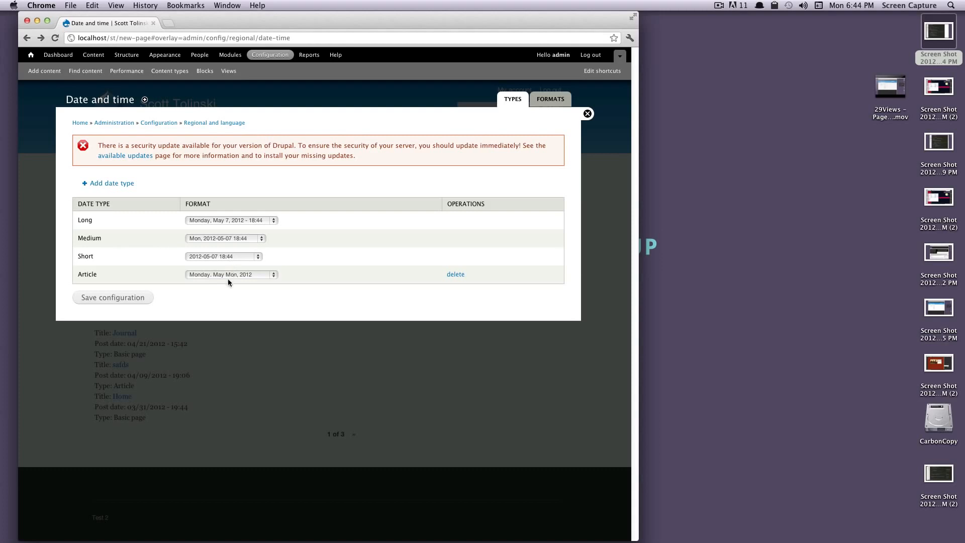
left_click(110, 183)
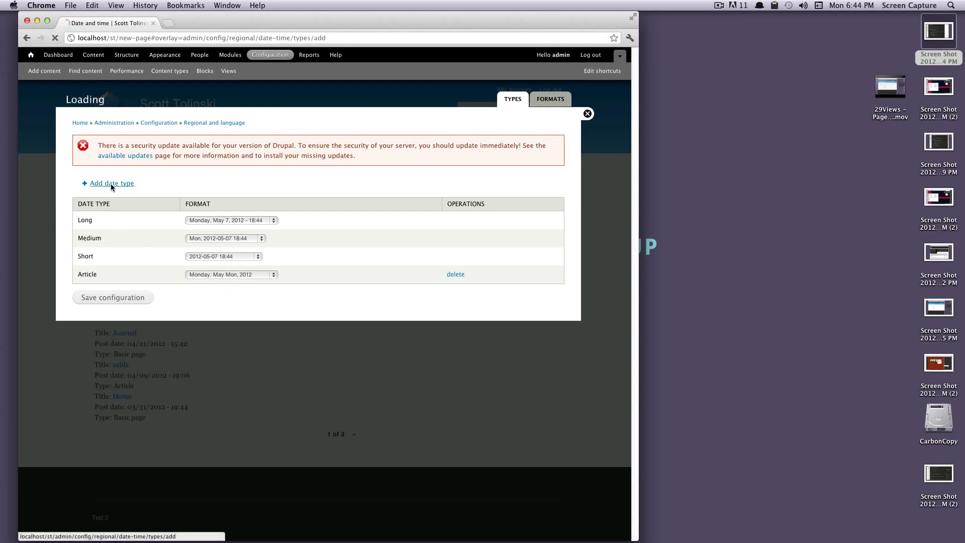
left_click(122, 194)
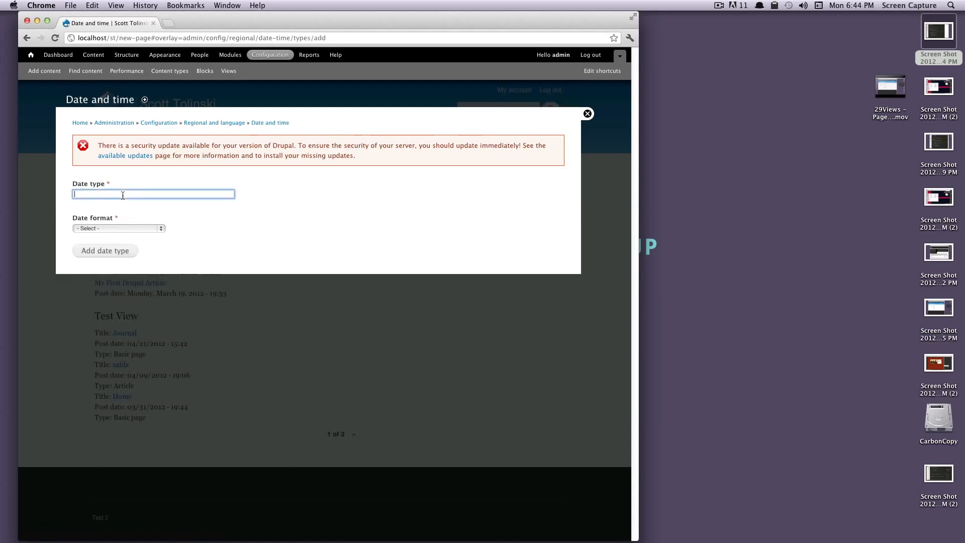
type("New Date")
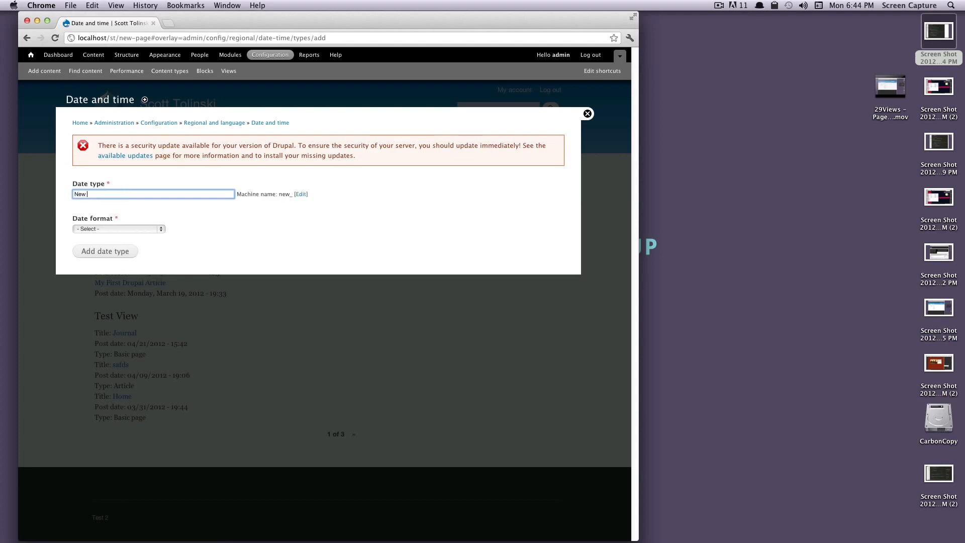
left_click(110, 229)
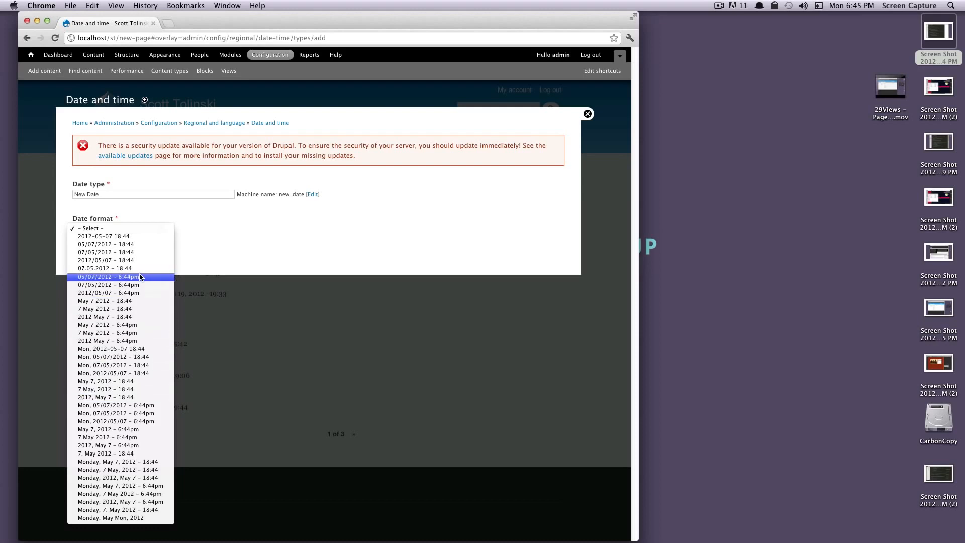
left_click(212, 238)
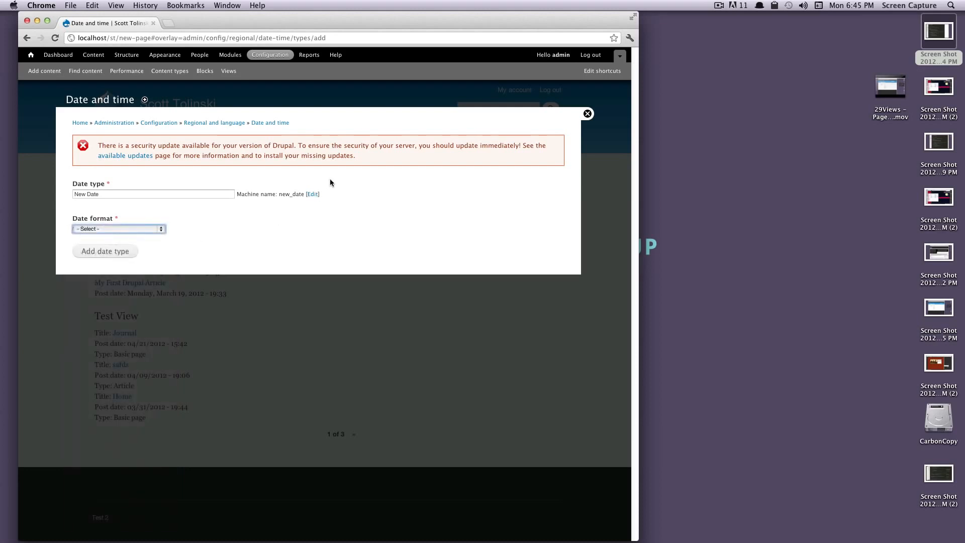
left_click(264, 123)
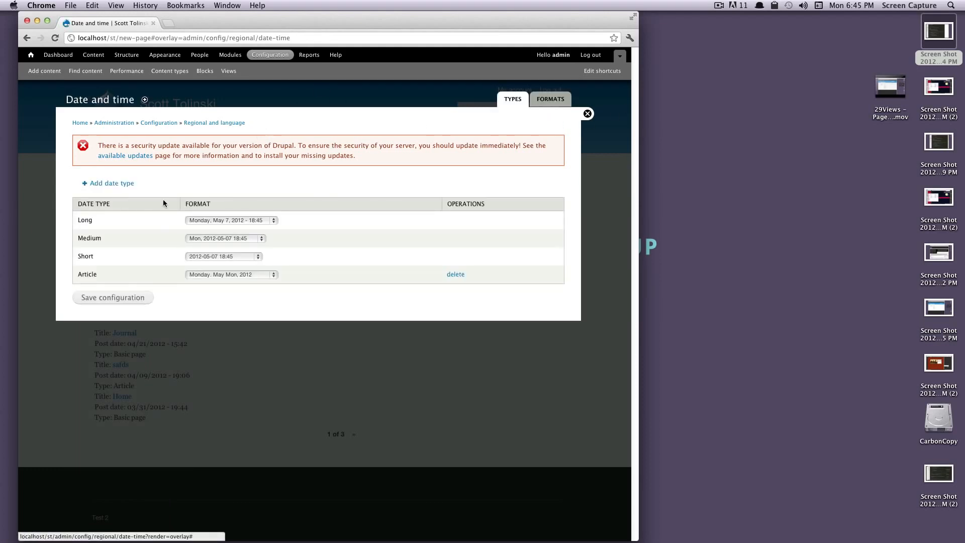
Step: Review the existing custom date formats and start adding a new format
left_click(547, 100)
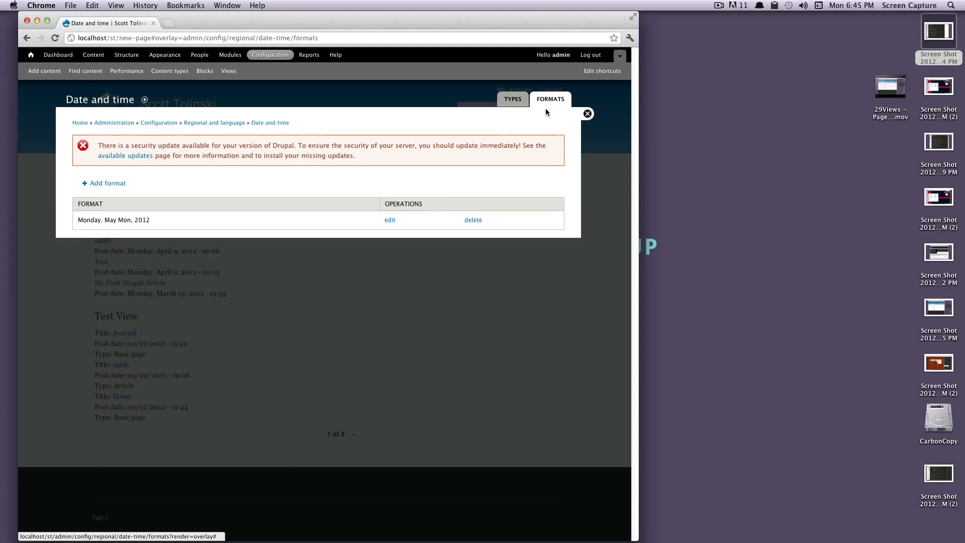
left_click_drag(186, 221, 80, 223)
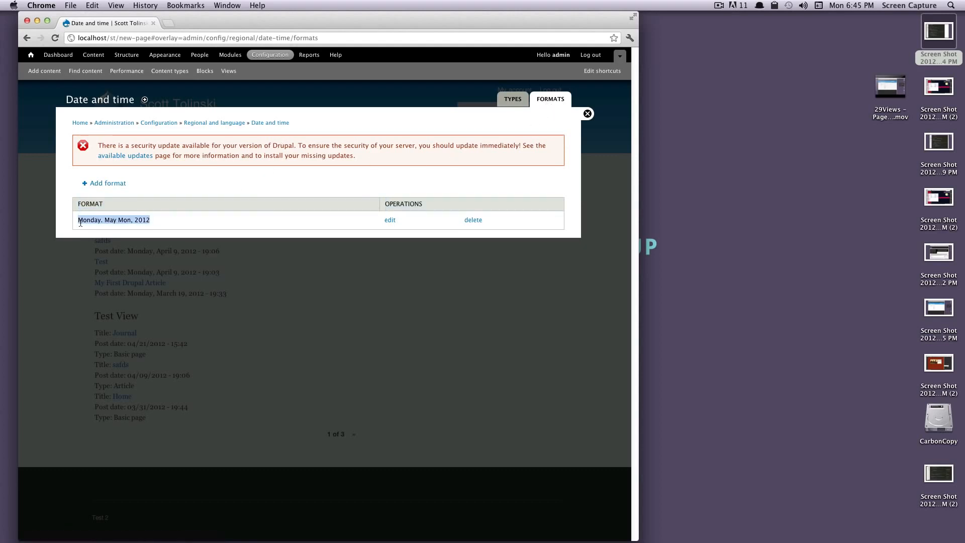
left_click(164, 221)
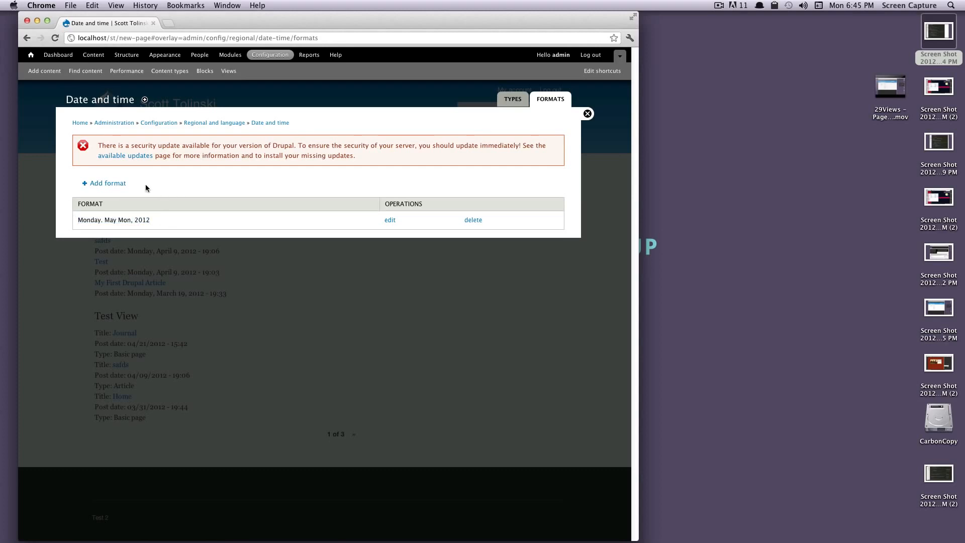
left_click(113, 186)
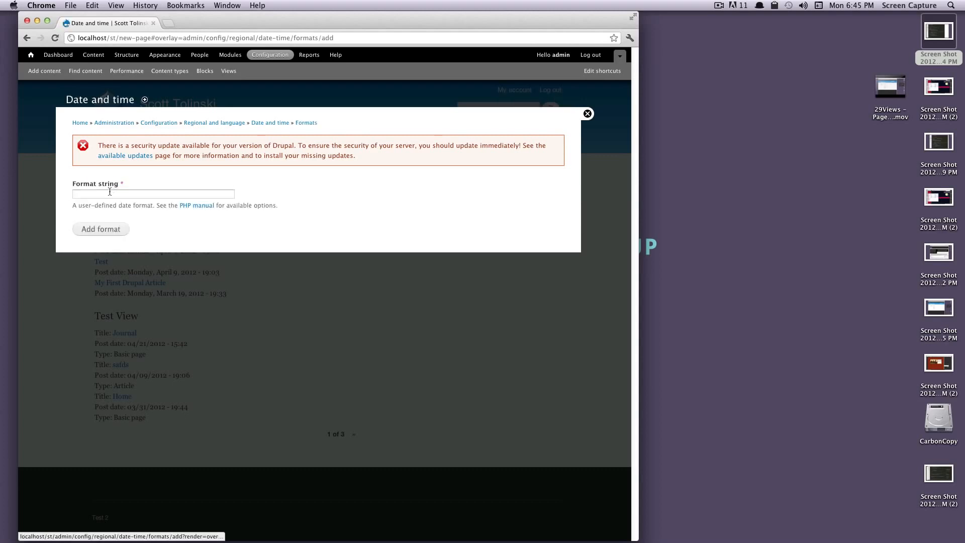
left_click(108, 194)
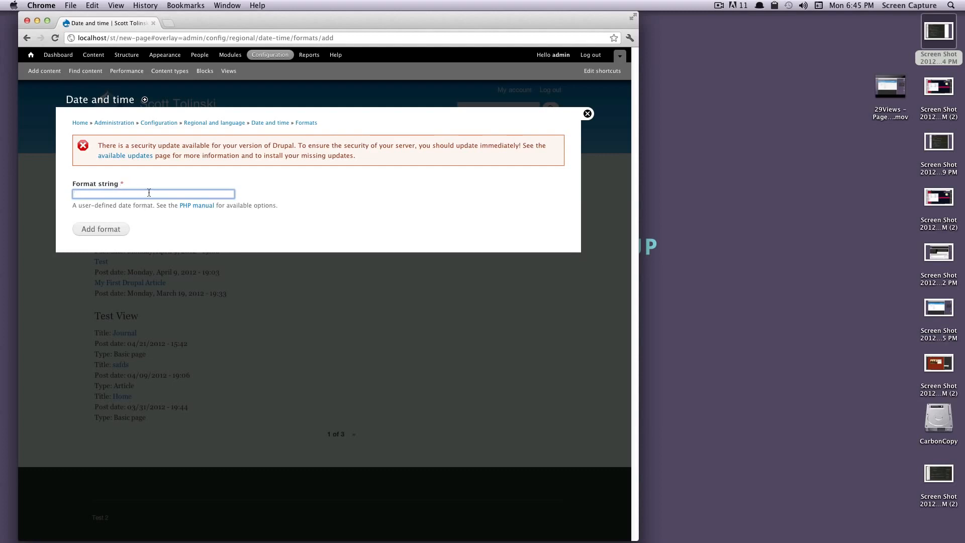
Step: Open the PHP date manual in a new window beside the site and show its format character table
right_click(206, 205)
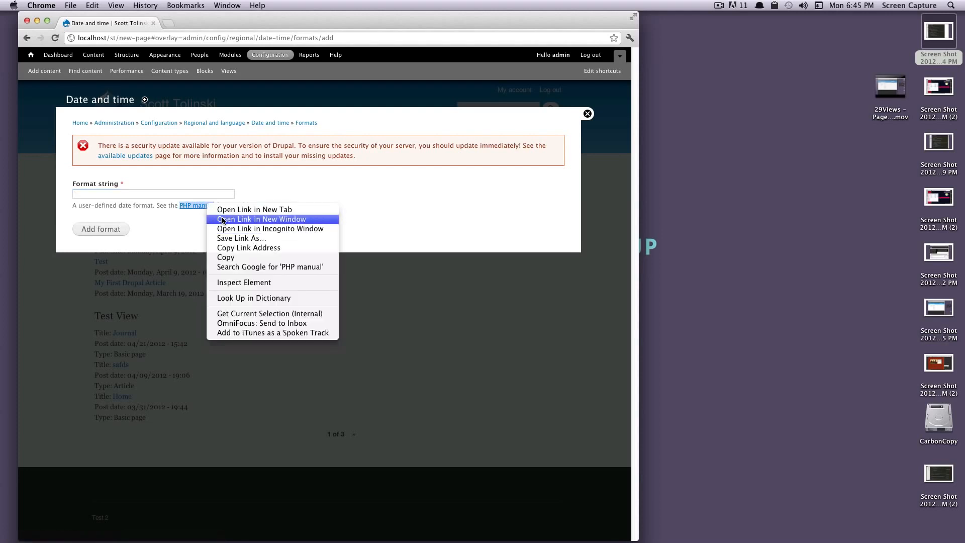
left_click(221, 219)
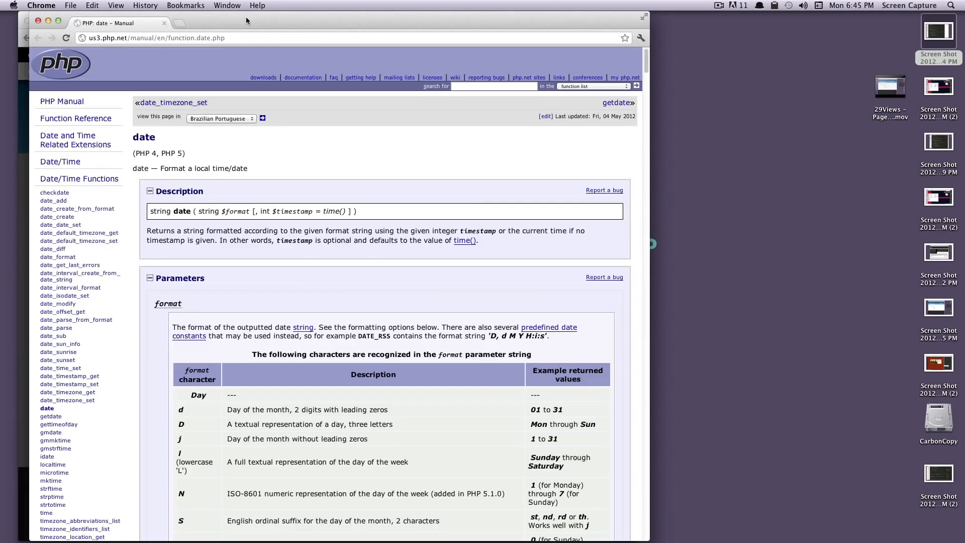
left_click_drag(245, 16, 602, 23)
scroll(673, 180, "down", 5)
Step: Try "d" as the format string, check its displayed preview, and clear the string
left_click(267, 159)
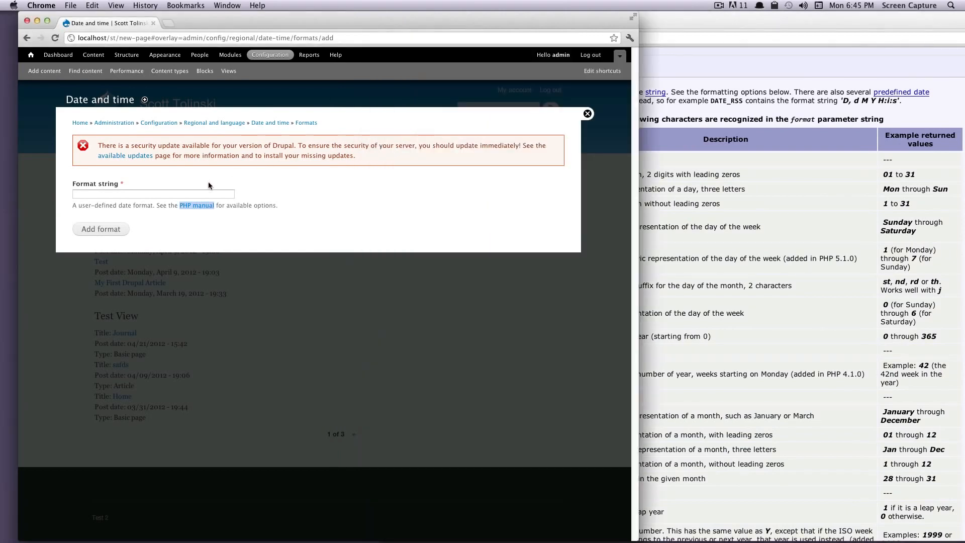
left_click(203, 195)
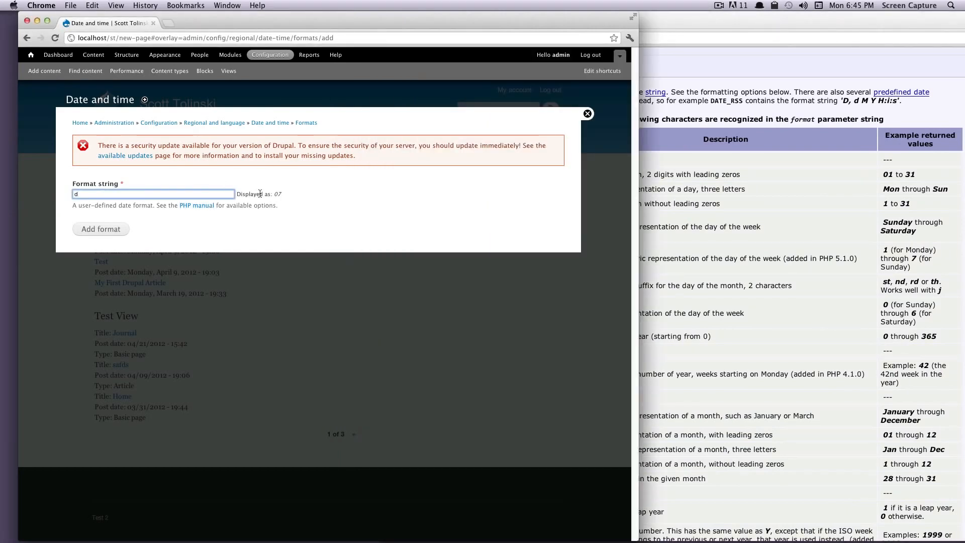
left_click_drag(240, 194, 289, 193)
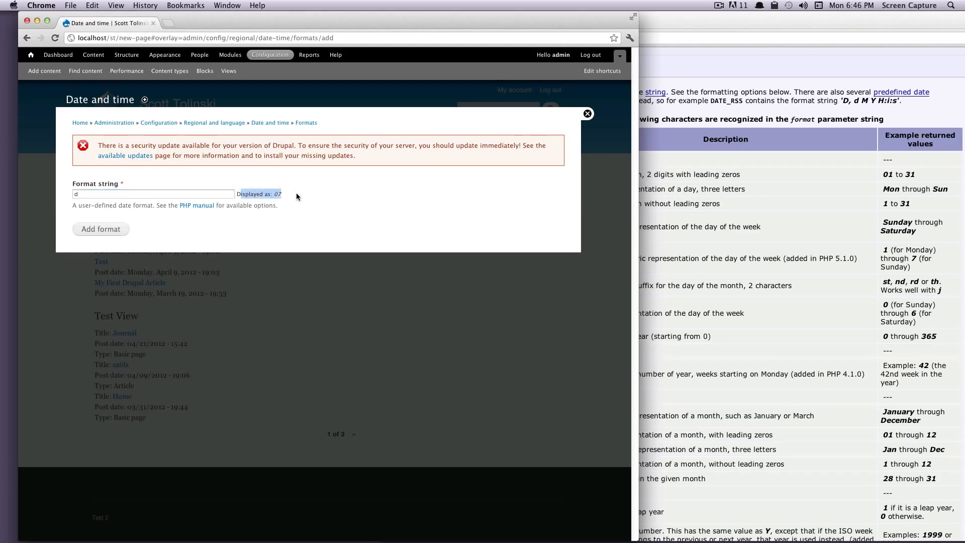
left_click(170, 194)
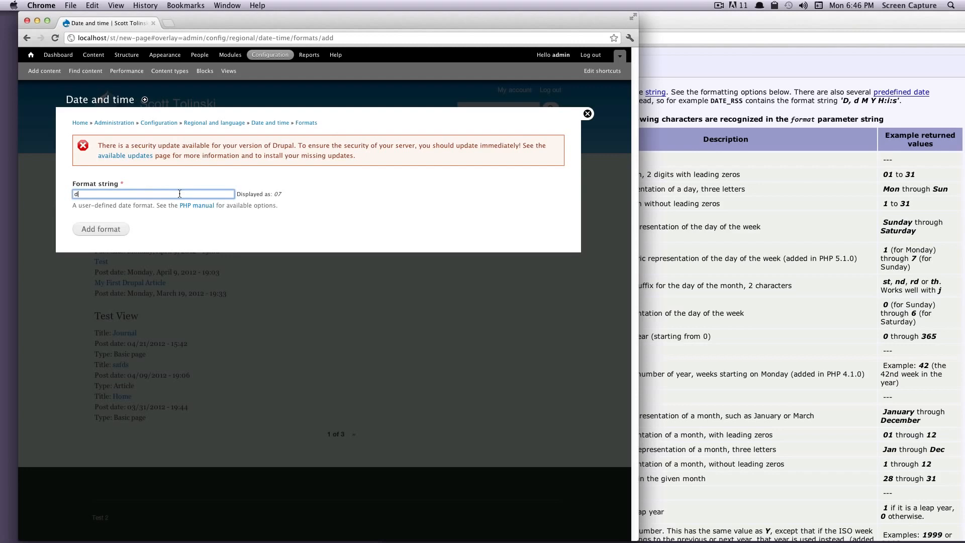
left_click_drag(139, 192, 64, 187)
key("BackSpace")
Step: Narrow the site's window and look up the three-letter month character in the PHP manual's format table
left_click_drag(637, 474, 575, 467)
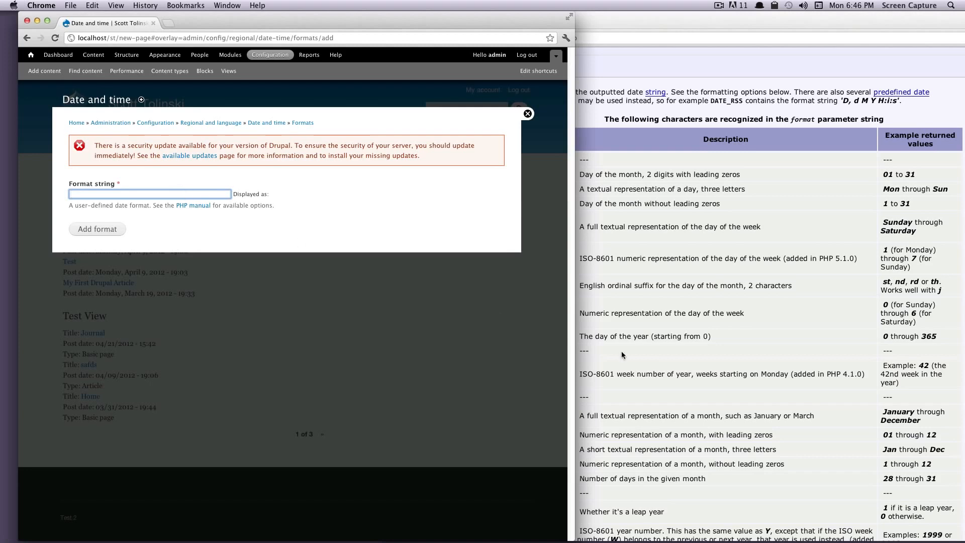
left_click(748, 234)
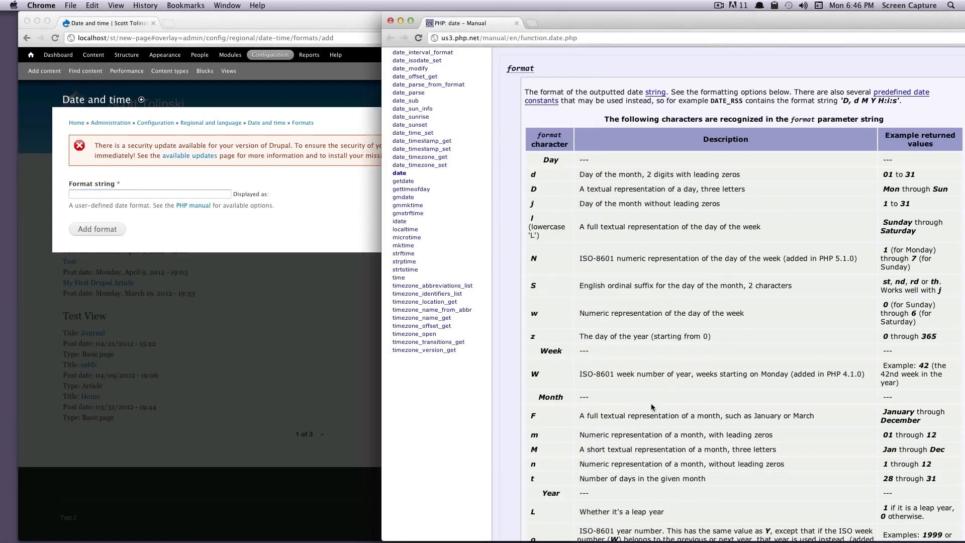
scroll(675, 424, "down", 2)
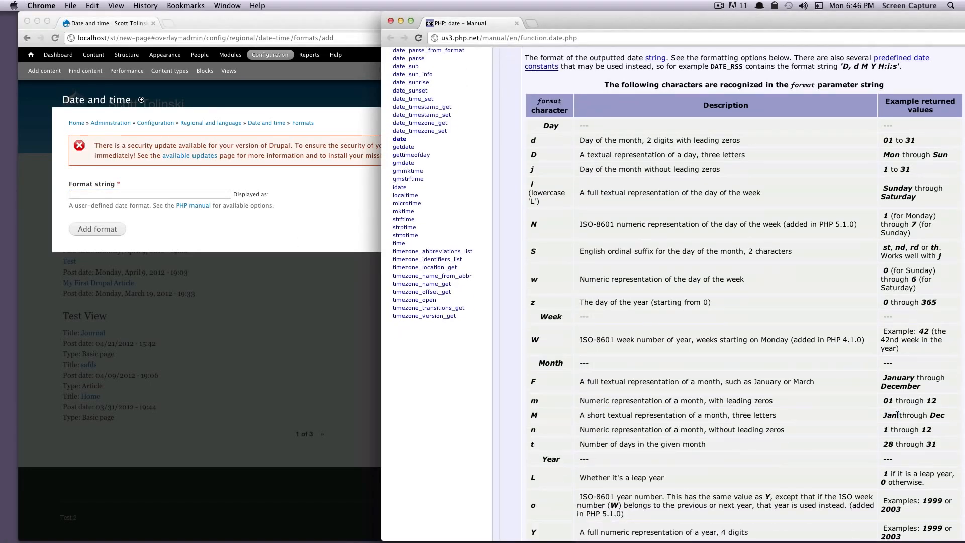
left_click_drag(899, 415, 879, 415)
left_click(804, 420)
left_click_drag(704, 415, 621, 415)
left_click(543, 415)
triple_click(542, 415)
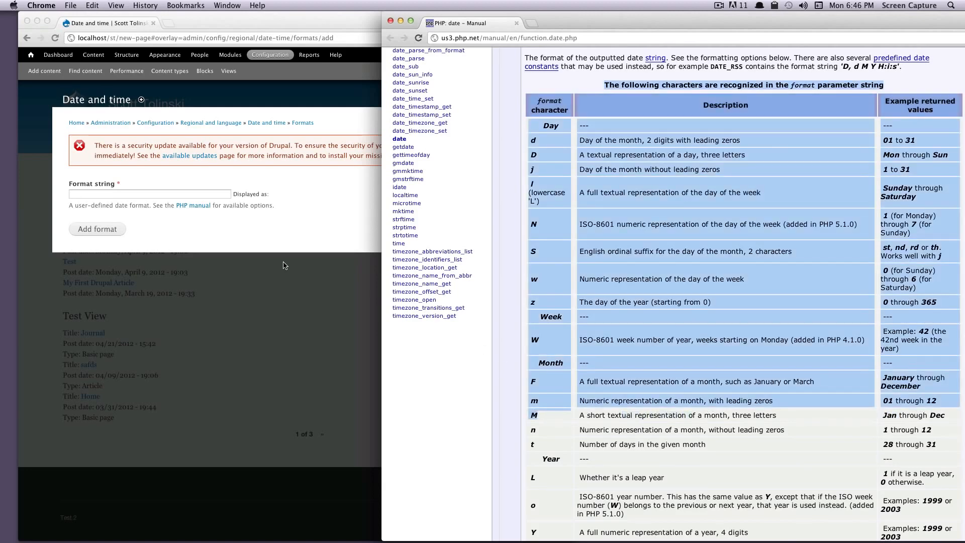
Step: Enter "M d" as the new date format string and check its displayed preview
left_click(200, 194)
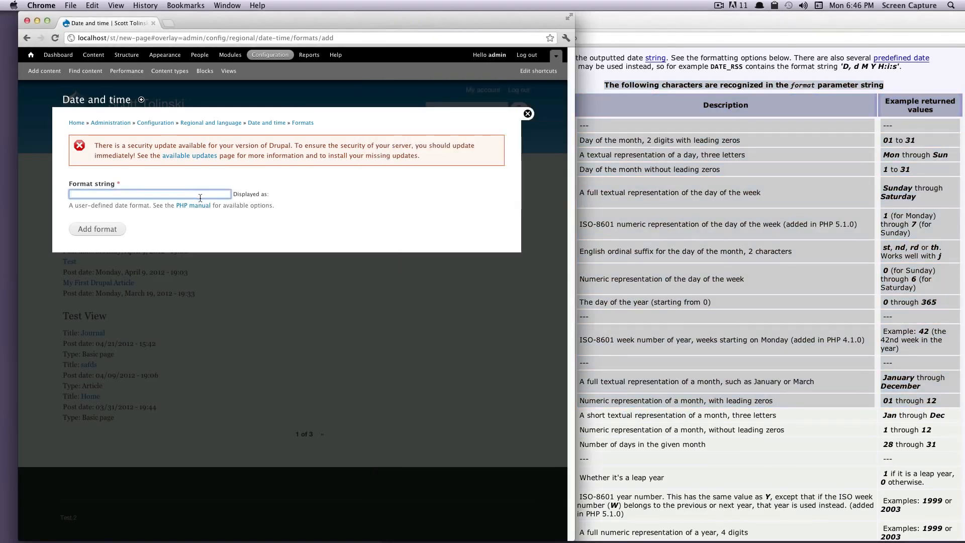
type("M d")
left_click_drag(267, 194, 292, 194)
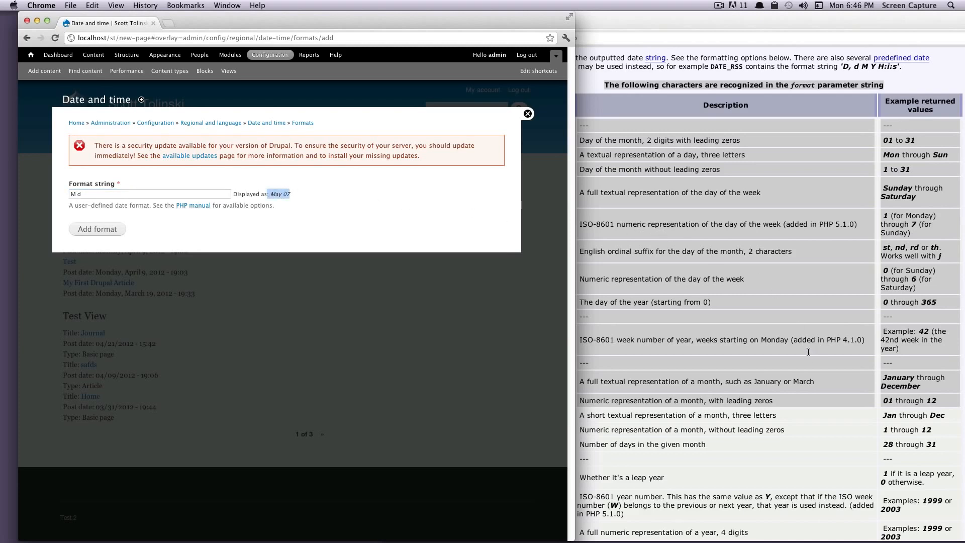
Step: Look up the four-digit year character in the PHP manual, extend the format string to "M d Y", and check its displayed preview
scroll(809, 358, "down", 3)
left_click(758, 364)
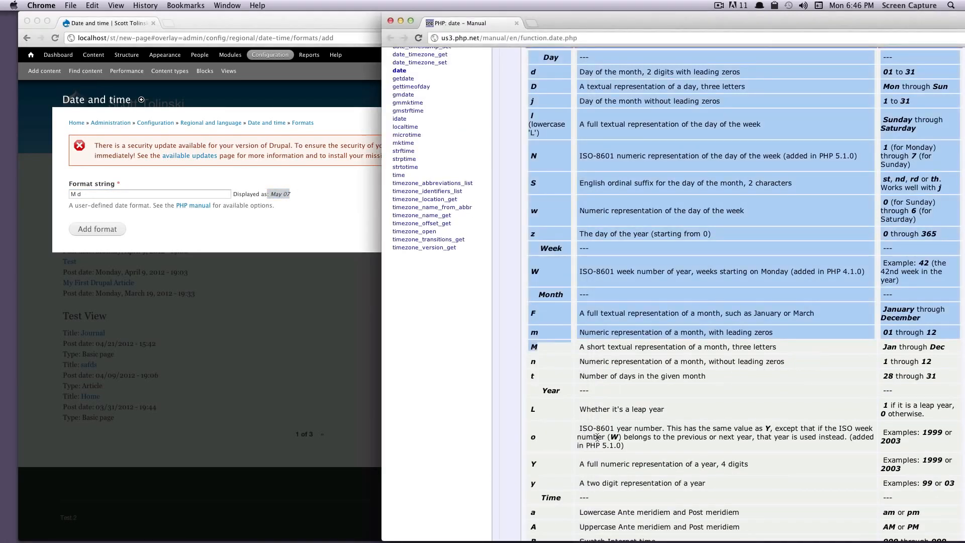
left_click_drag(703, 464, 418, 363)
left_click(146, 193)
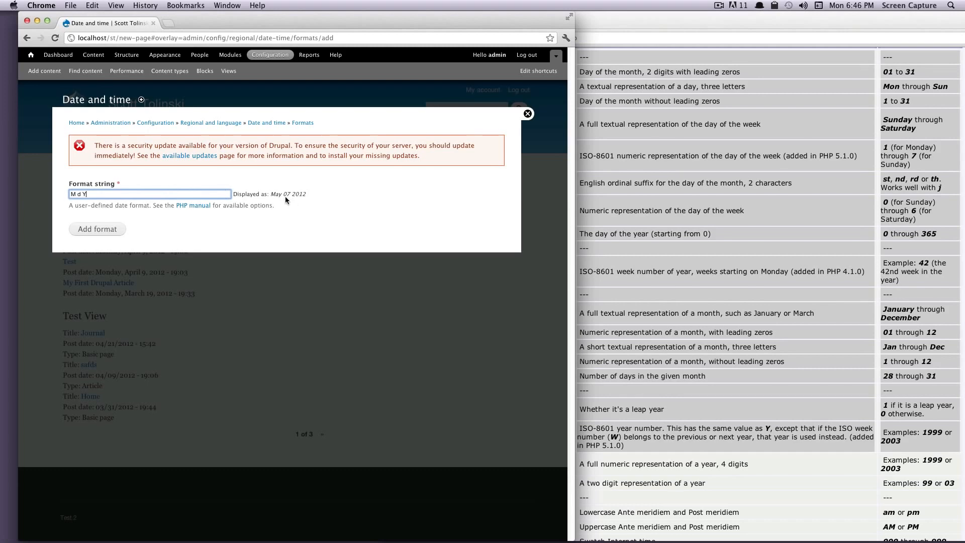
left_click_drag(270, 194, 296, 195)
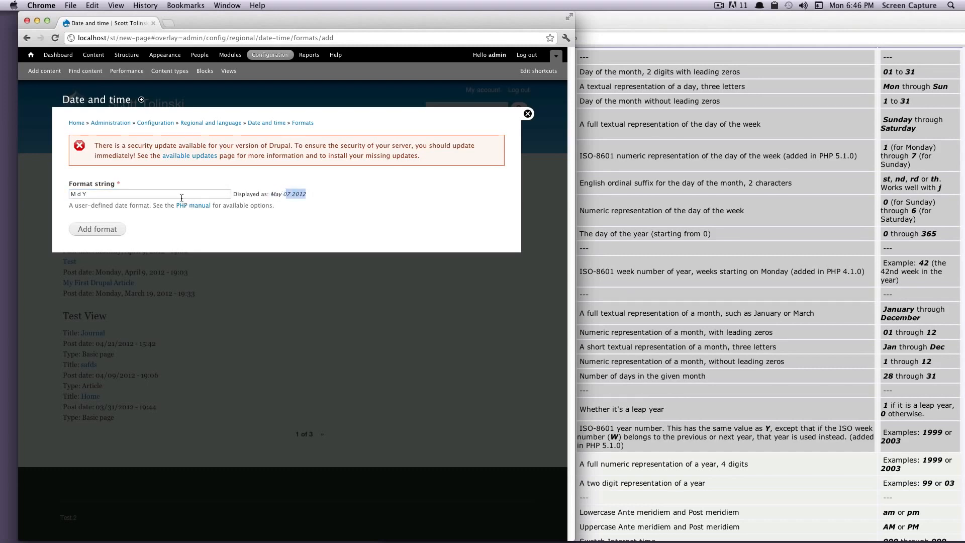
Step: Try appending "!!!!wdfsd" to the format string, compare it with the displayed preview, and remove the extra characters
left_click(163, 194)
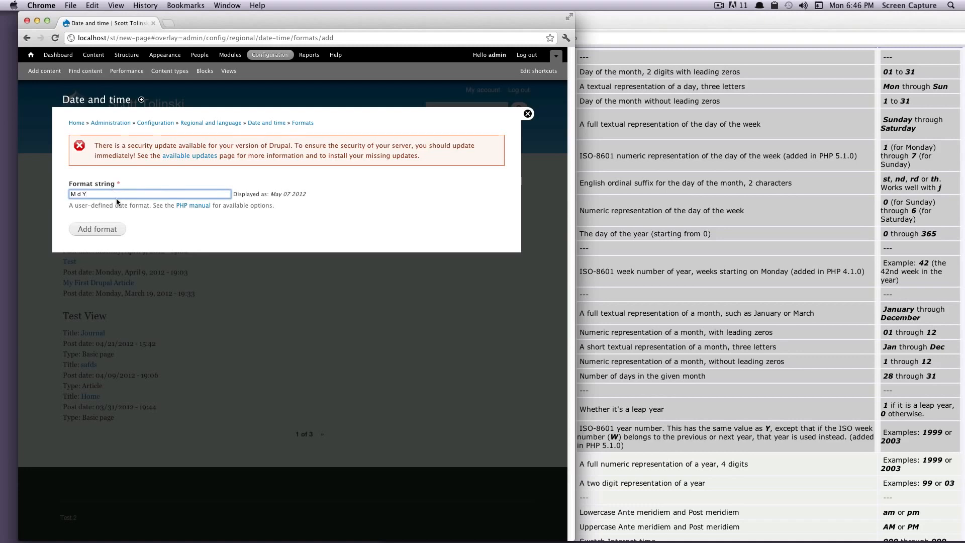
type("wdfsd")
left_click_drag(311, 196, 316, 195)
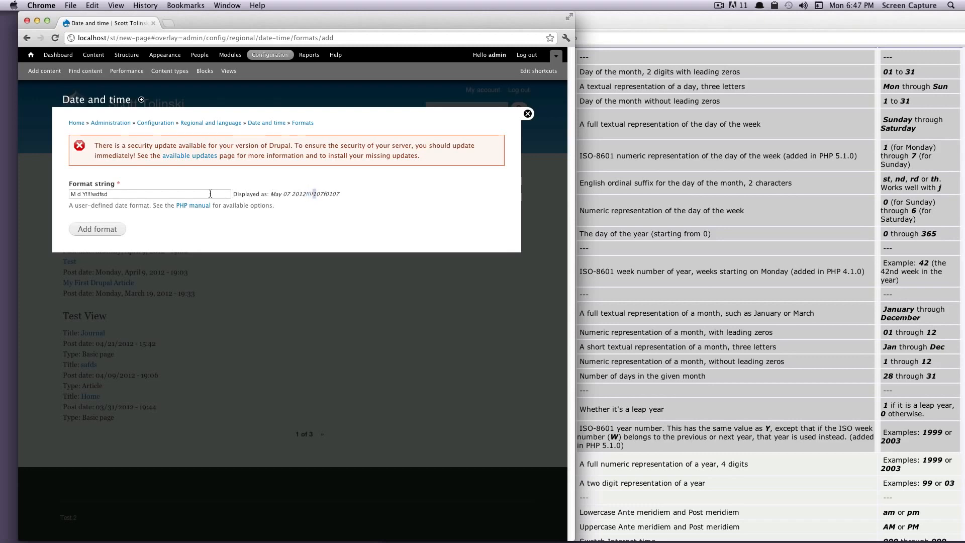
left_click_drag(154, 195, 95, 195)
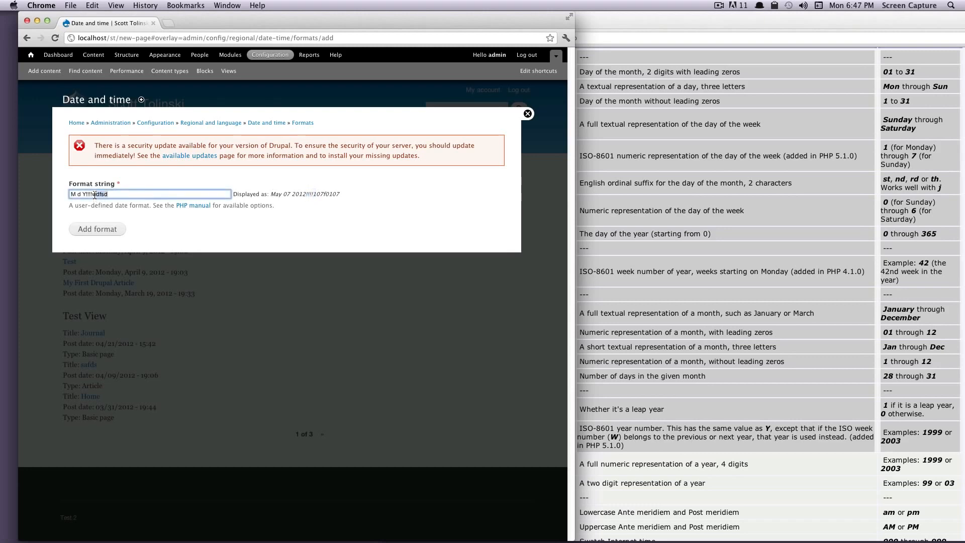
left_click_drag(340, 194, 321, 191)
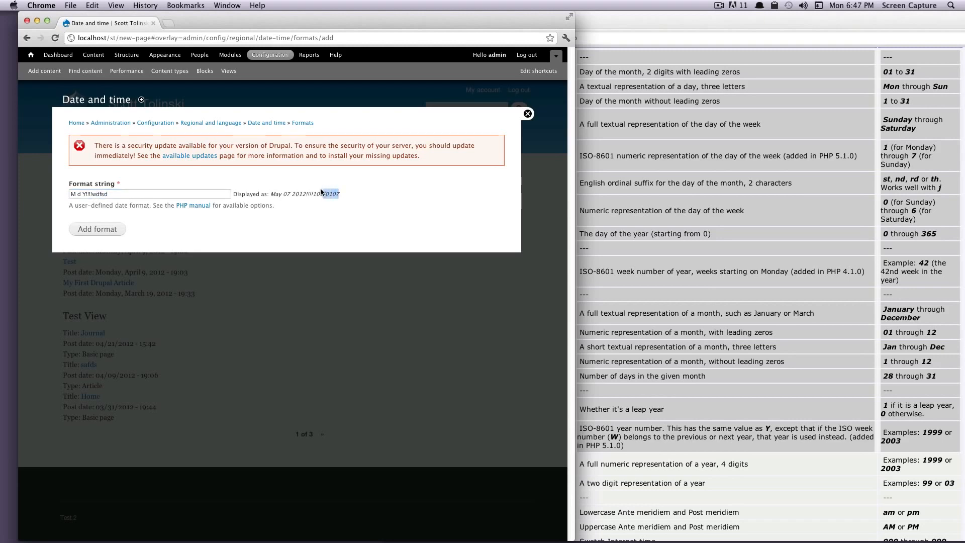
left_click(147, 196)
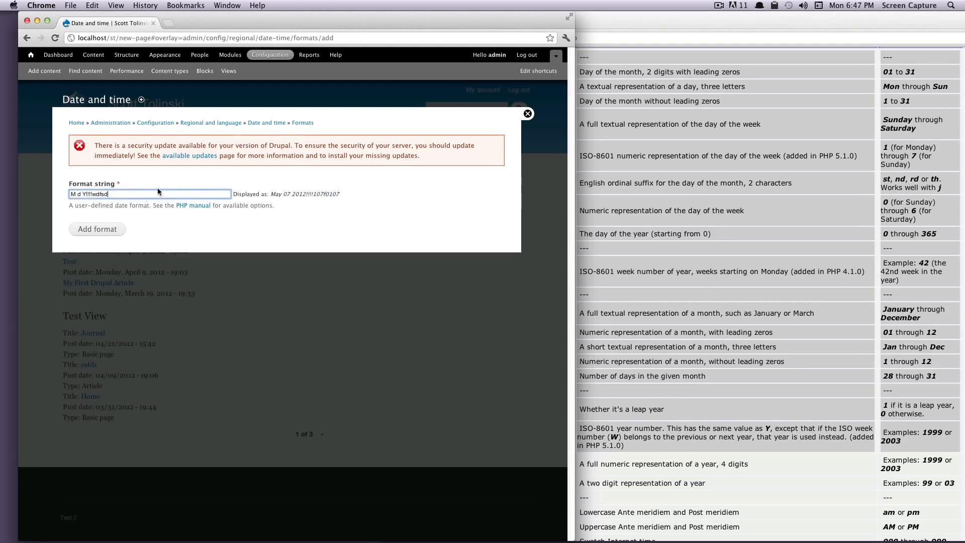
key("BackSpace")
key("BackSpace")
key("BackSpace")
key("BackSpace")
key("BackSpace")
key("BackSpace")
key("BackSpace")
key("BackSpace")
key("BackSpace")
Step: Add the "M d Y" date format and check it in the reloaded list of custom formats
left_click(101, 229)
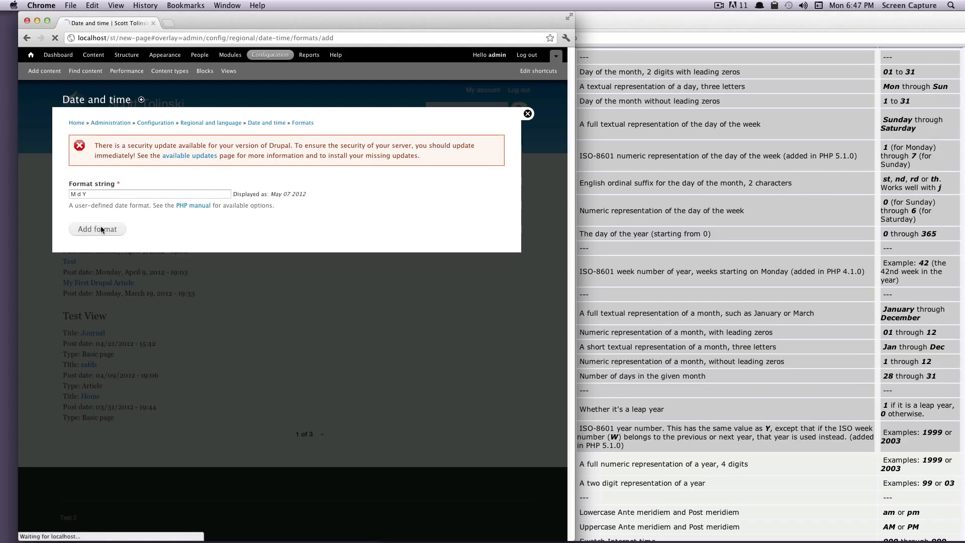
scroll(110, 223, "down", 1)
scroll(111, 223, "down", 4)
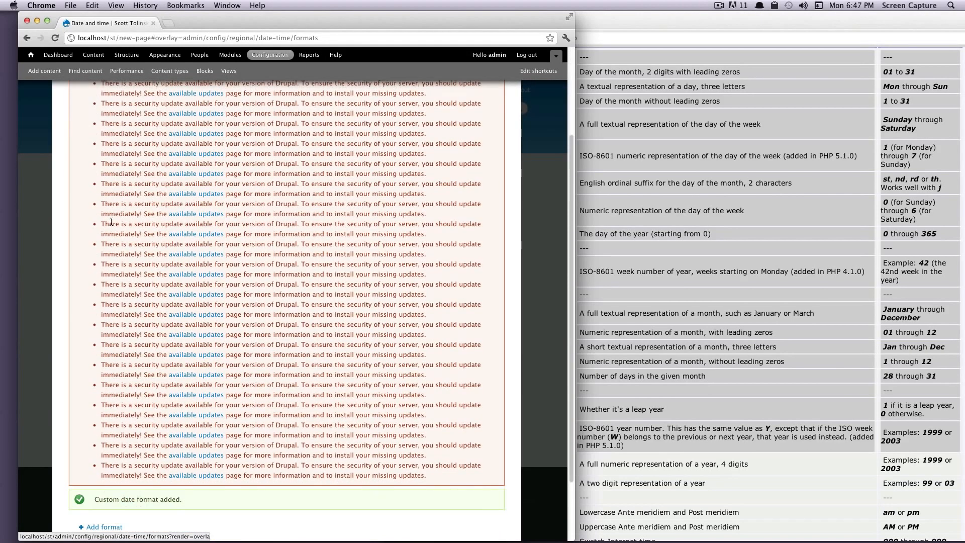
scroll(111, 224, "up", 2)
key("super+r")
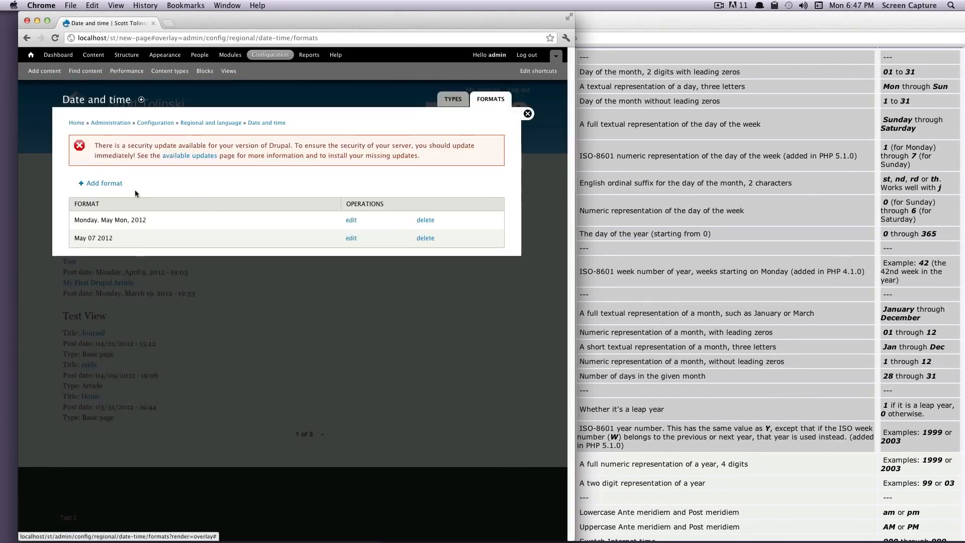
left_click_drag(73, 204, 112, 205)
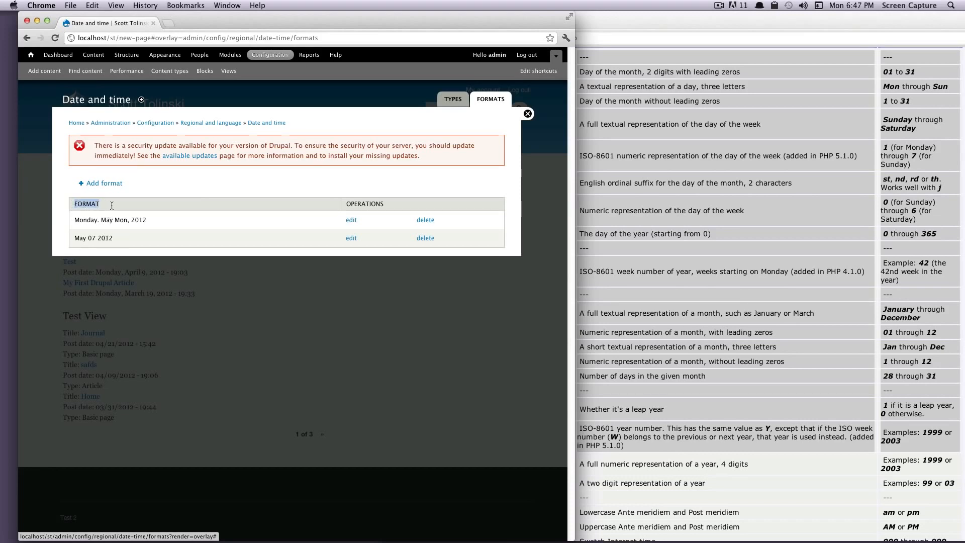
left_click_drag(116, 238, 74, 236)
left_click_drag(147, 220, 74, 220)
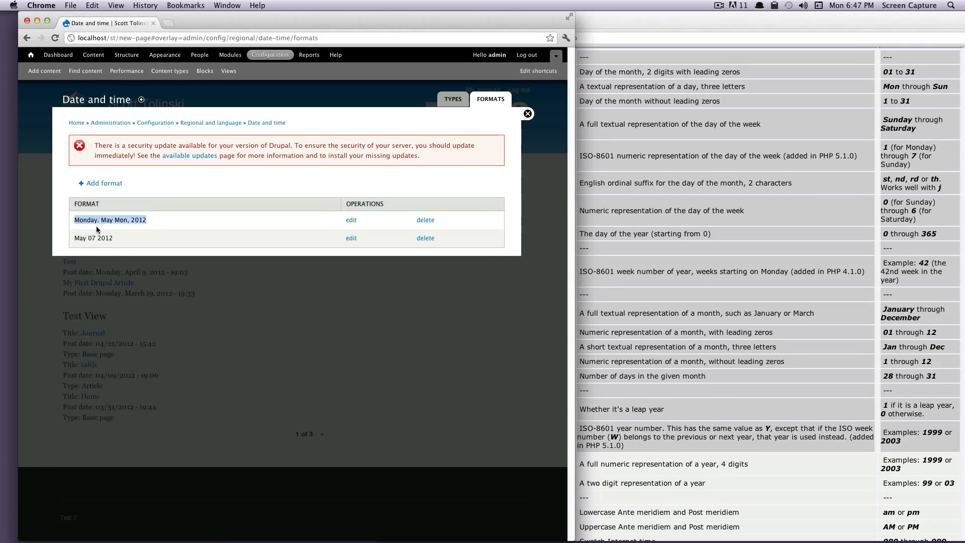
left_click_drag(123, 239, 71, 234)
left_click(117, 238)
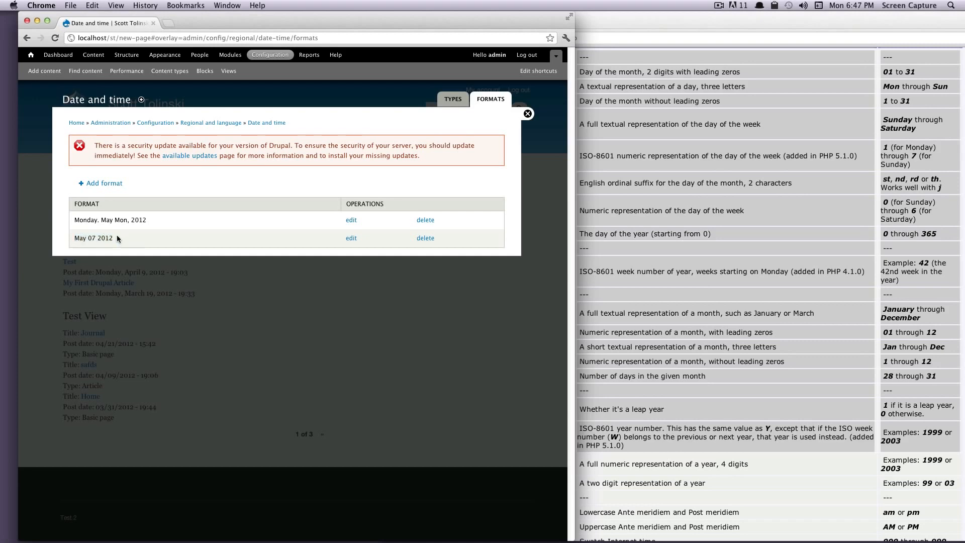
Step: Add a date type named "New Type" using the "May 07 2012" format, and save the date type configuration
left_click(453, 100)
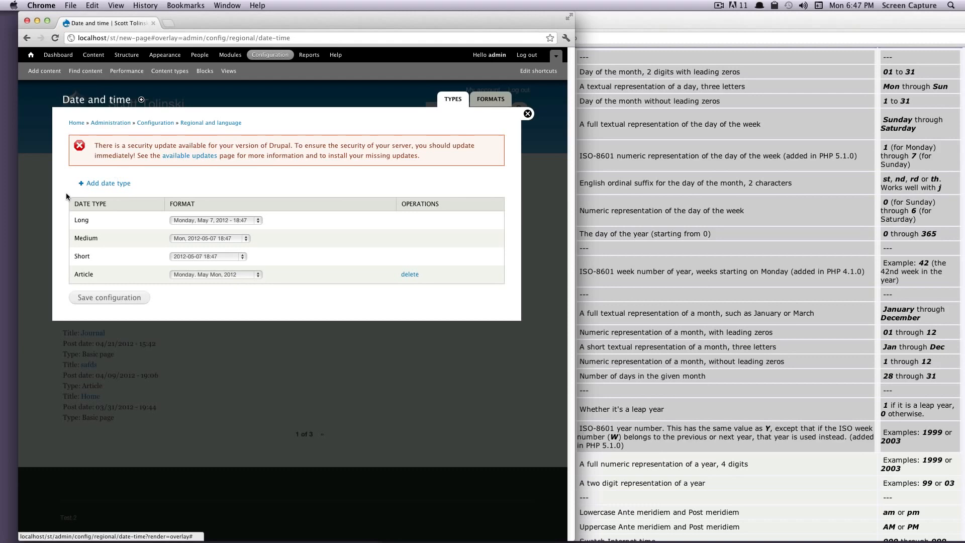
left_click(112, 182)
left_click(115, 193)
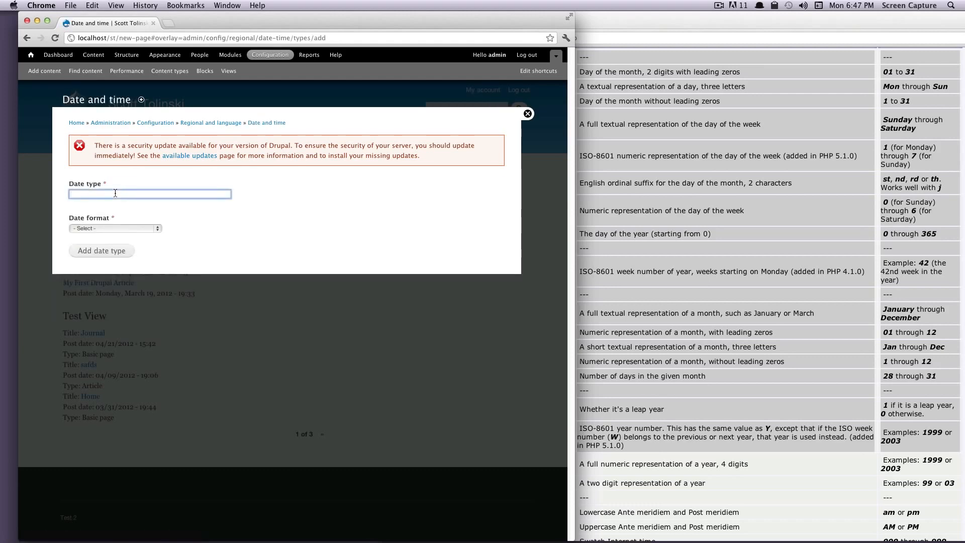
type("New Type")
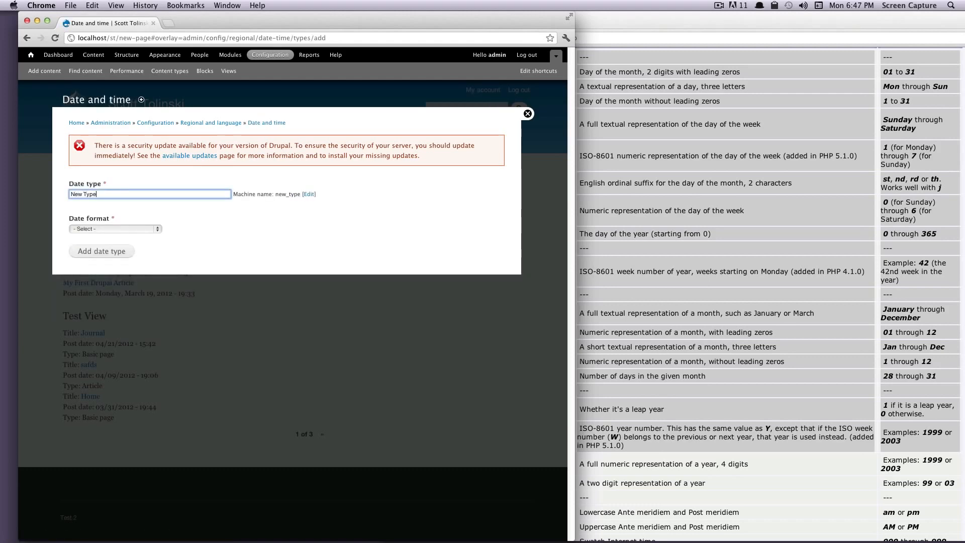
left_click(94, 229)
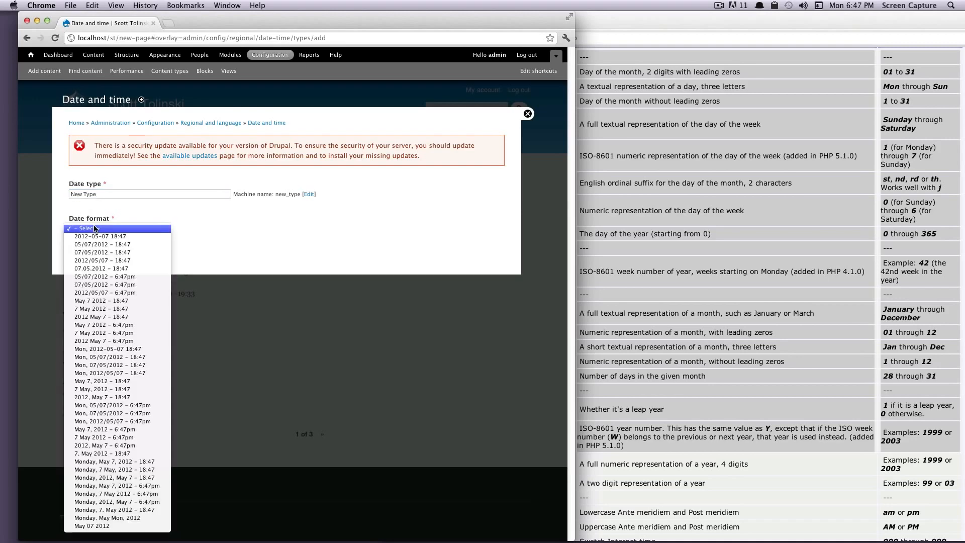
left_click(116, 527)
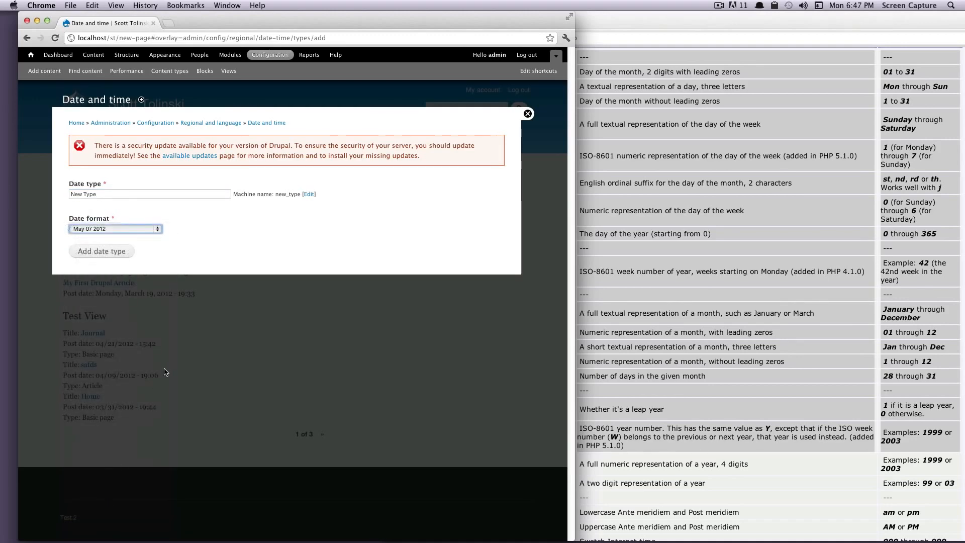
left_click(88, 251)
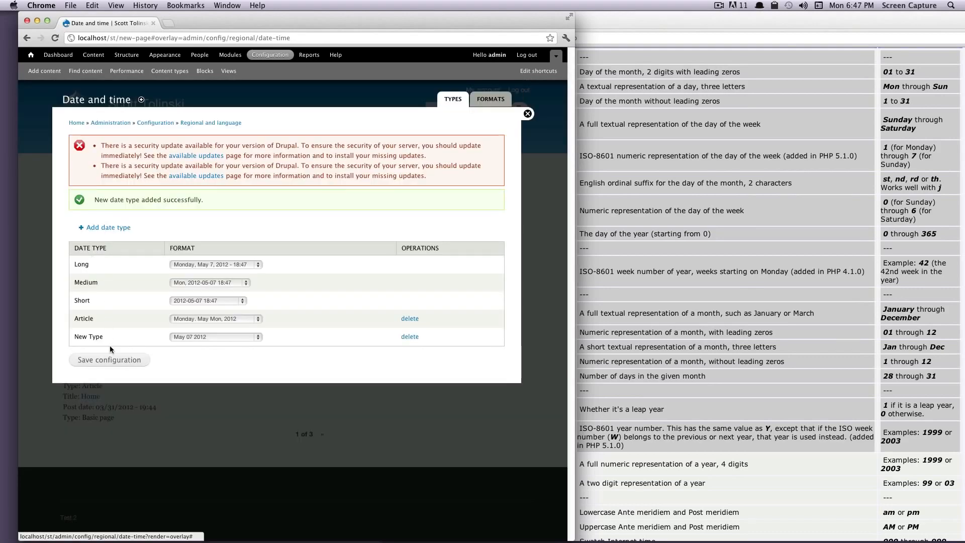
left_click(110, 359)
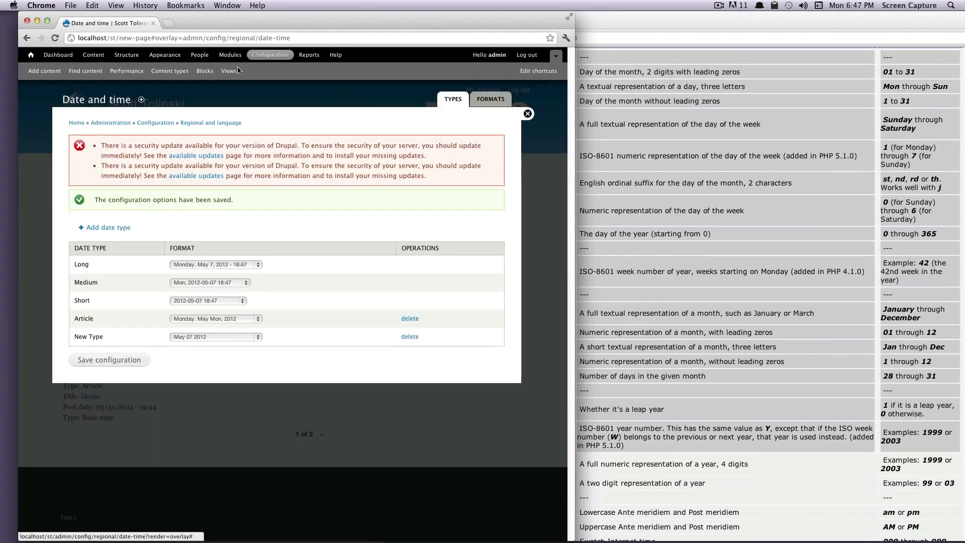
Step: In the New Page view, set the Post date field's date format to New Type for all displays
left_click(527, 113)
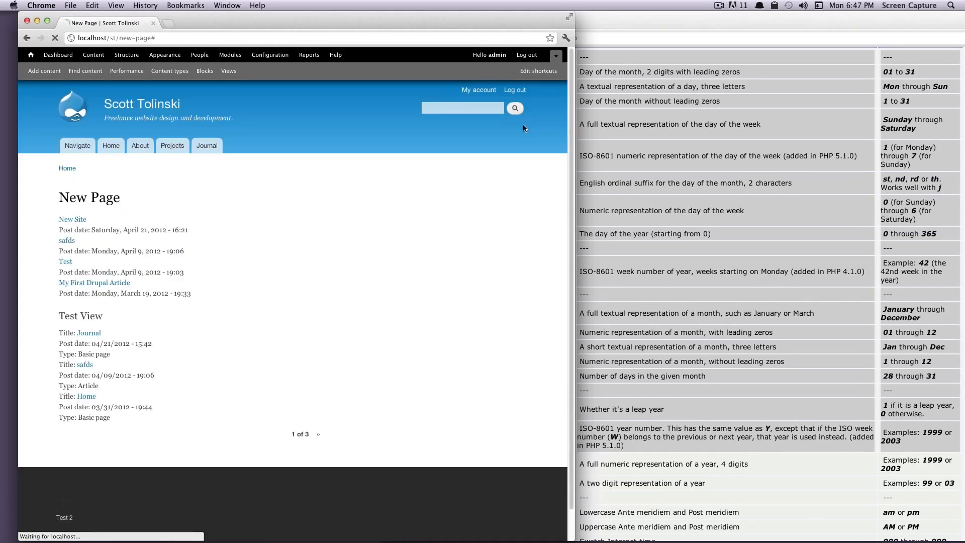
left_click(522, 196)
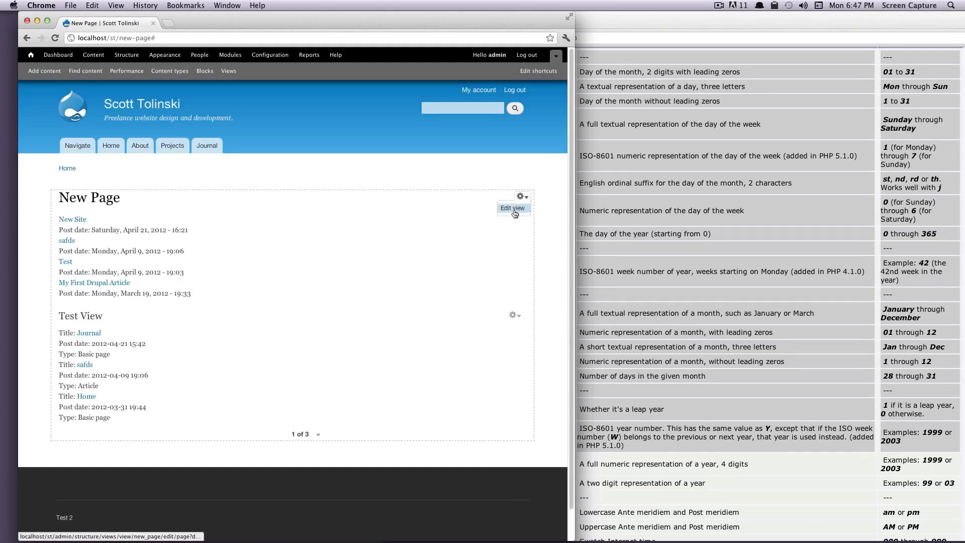
left_click(513, 208)
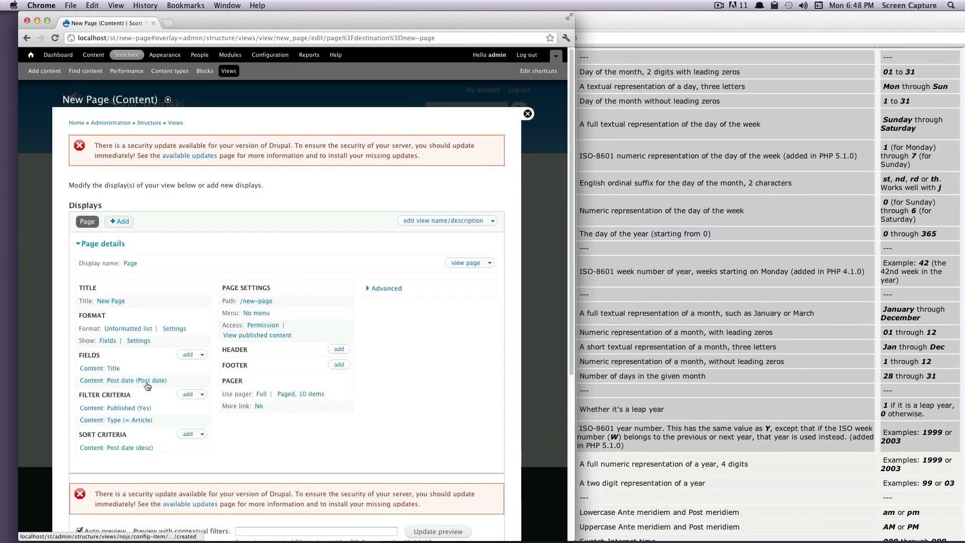
left_click(149, 383)
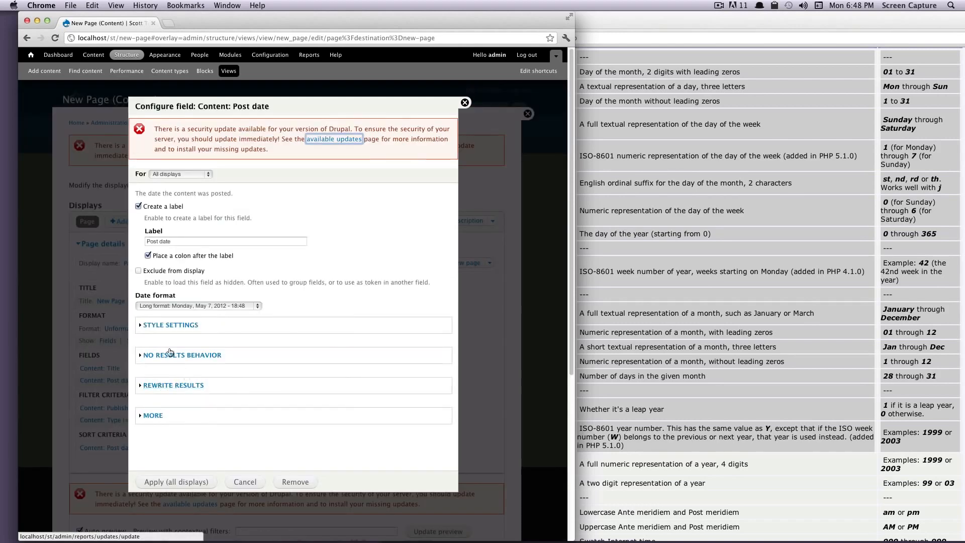
left_click(169, 305)
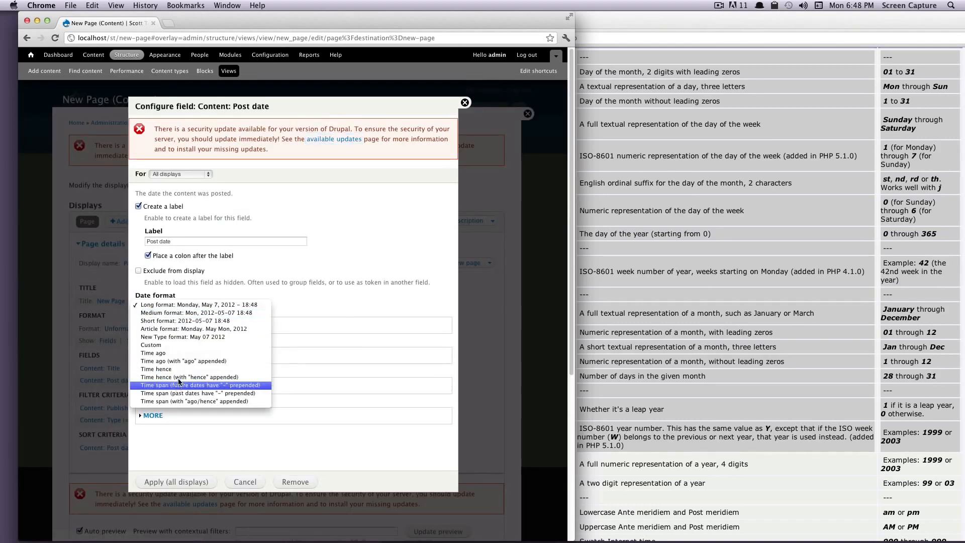
left_click(192, 337)
left_click(182, 481)
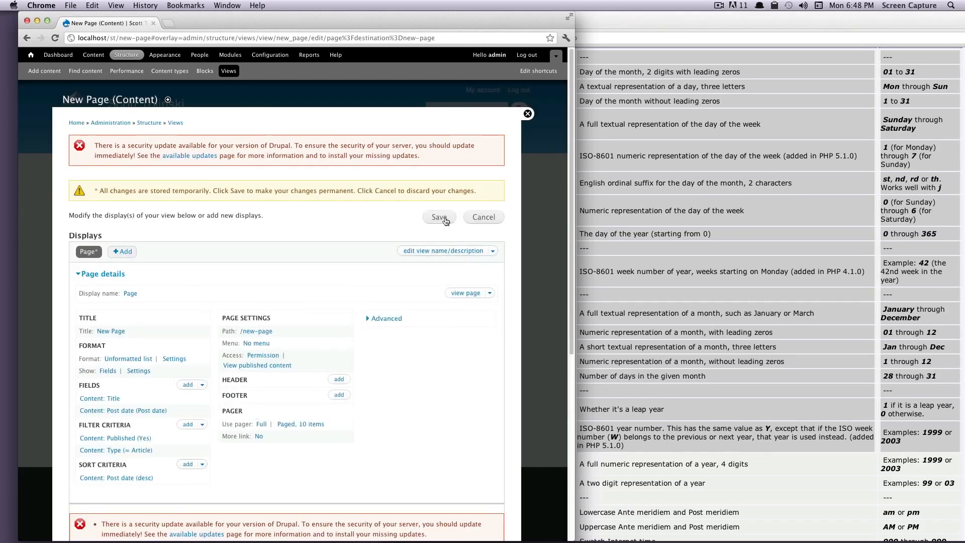
Step: Save the New Page view and check how the post dates display on the page
left_click(444, 217)
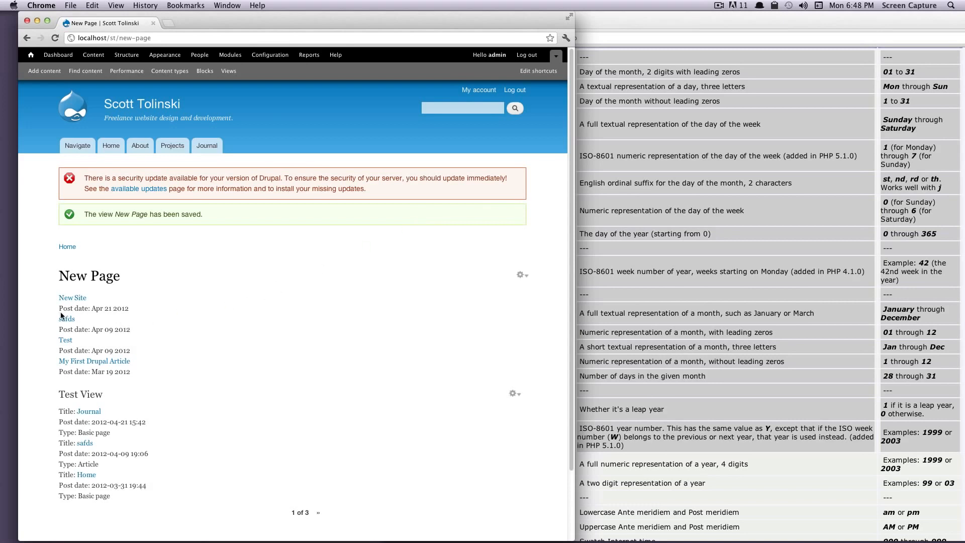
left_click_drag(63, 308, 146, 313)
scroll(162, 291, "down", 3)
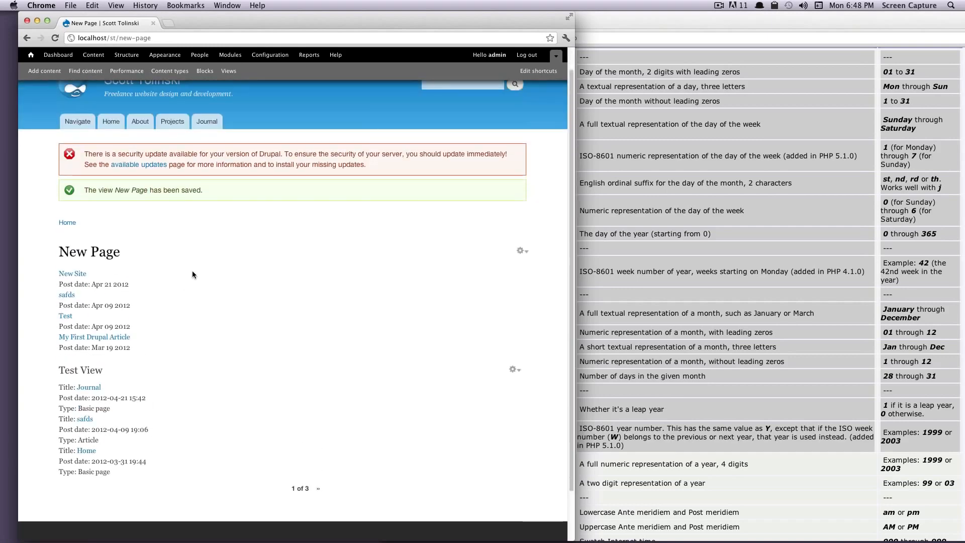
Step: Bring the PHP date manual back beside the site and review its format character table
left_click(724, 19)
scroll(689, 254, "up", 10)
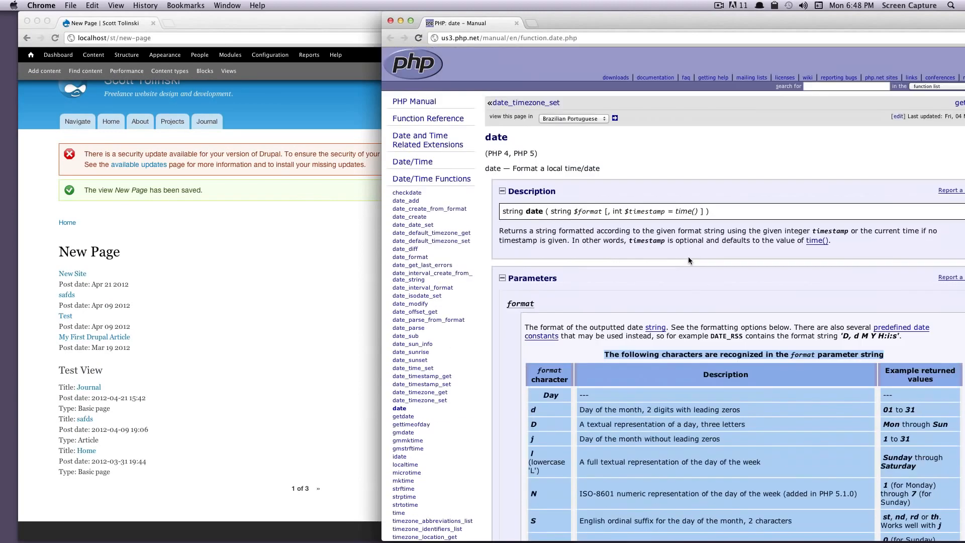
scroll(673, 269, "down", 3)
left_click(233, 333)
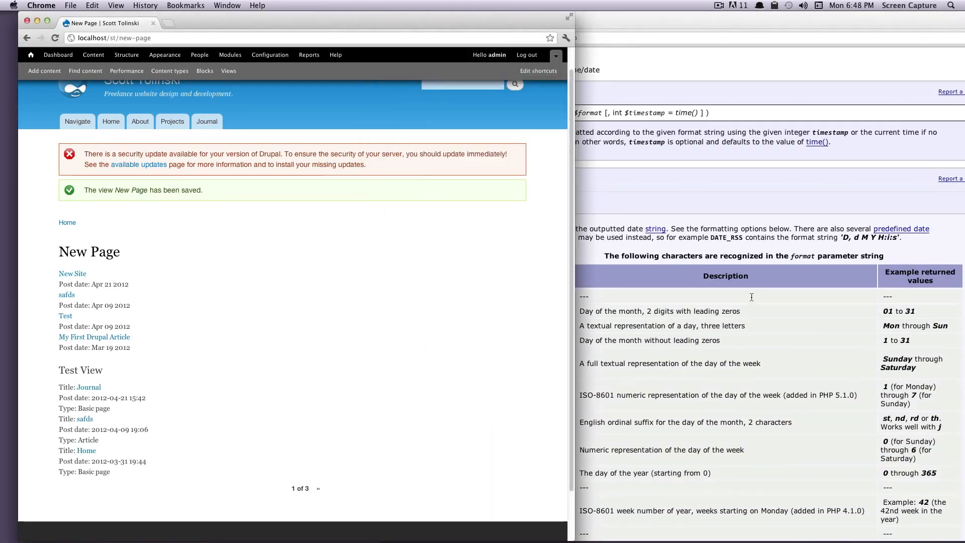
left_click(776, 243)
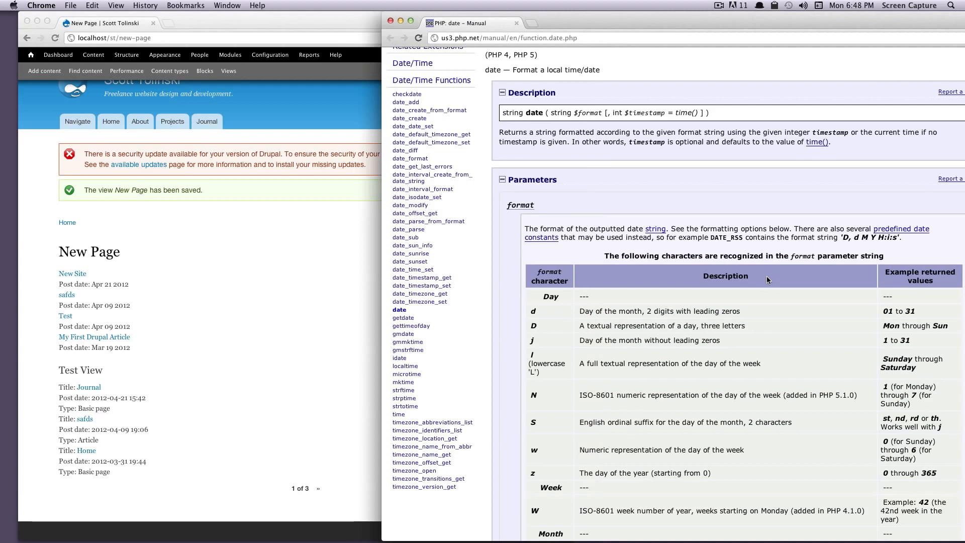